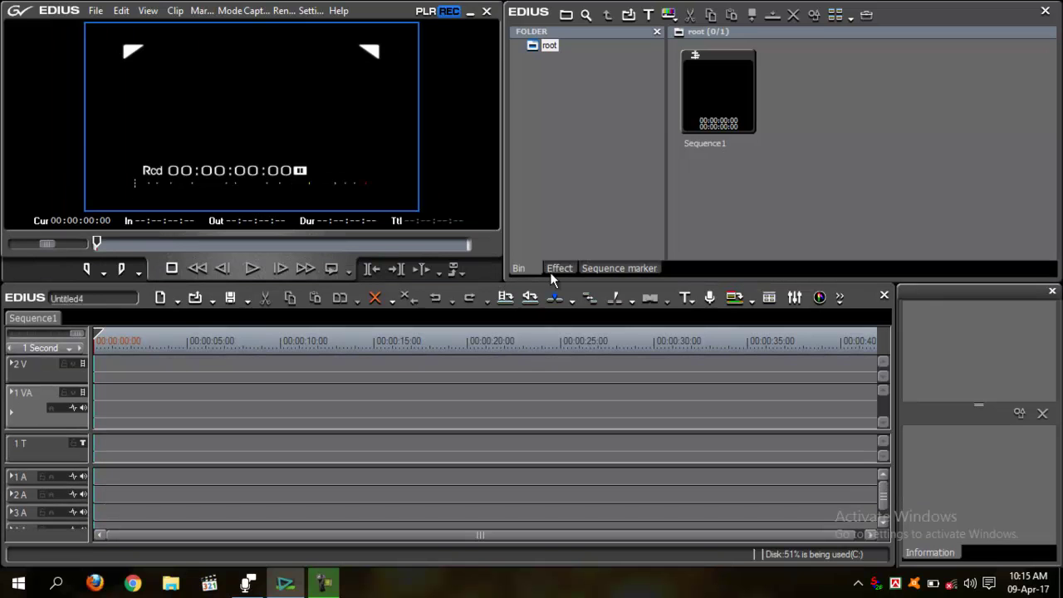
Browse the VideoFilters effects and enlarge the preview and bin area above the timeline
left_click(537, 146)
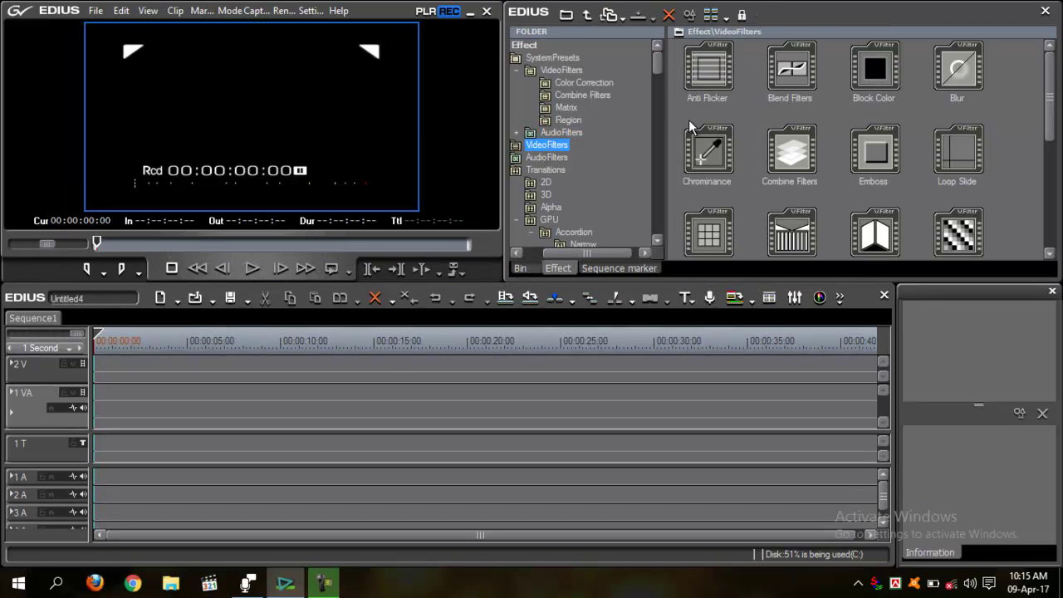
mouse_move(656, 61)
left_mouse_down()
mouse_move(656, 107)
mouse_move(657, 61)
left_mouse_up()
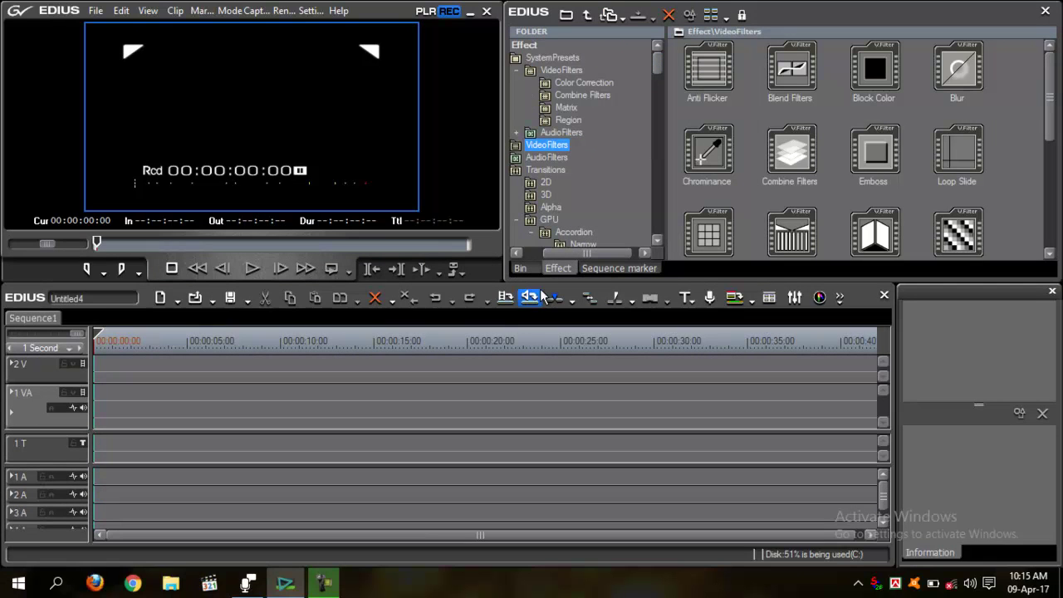
left_click_drag(499, 281, 501, 319)
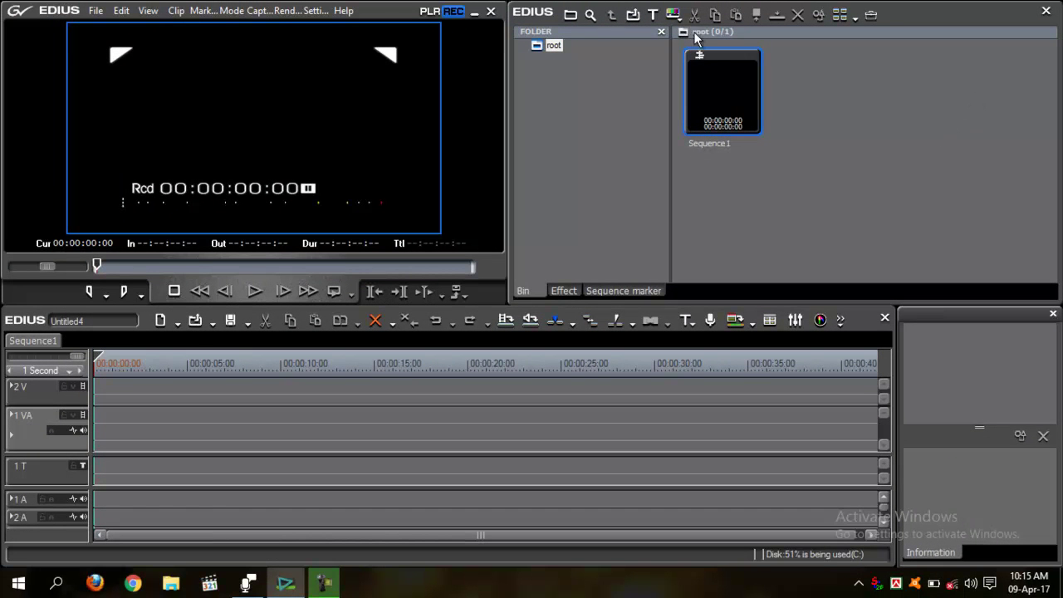
Import the photo of the bride in red into the bin from the photo folders on Local Disk (D:)
double_click(923, 161)
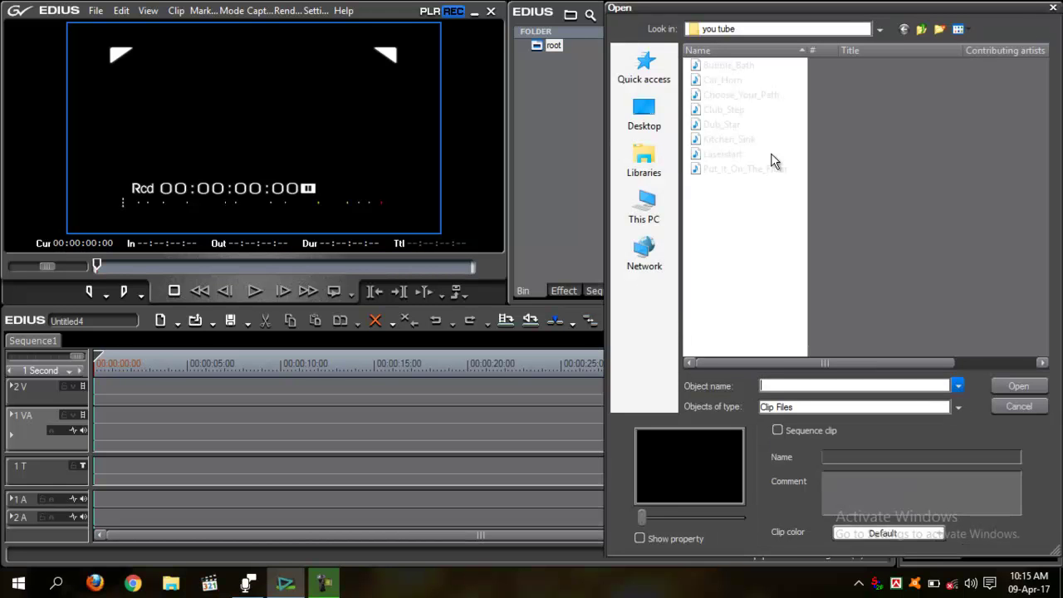
left_click(656, 210)
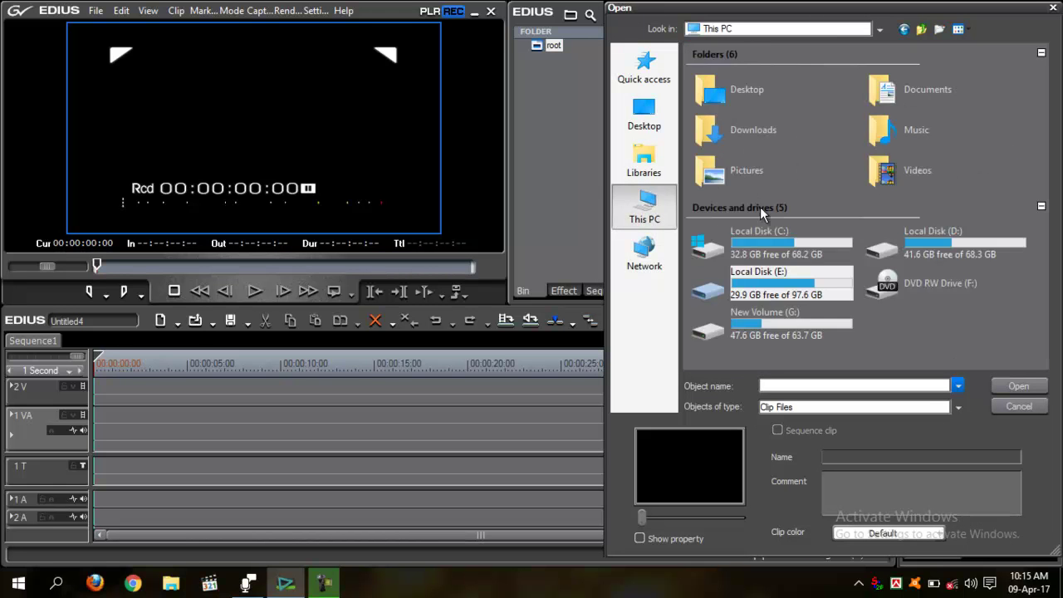
double_click(1013, 244)
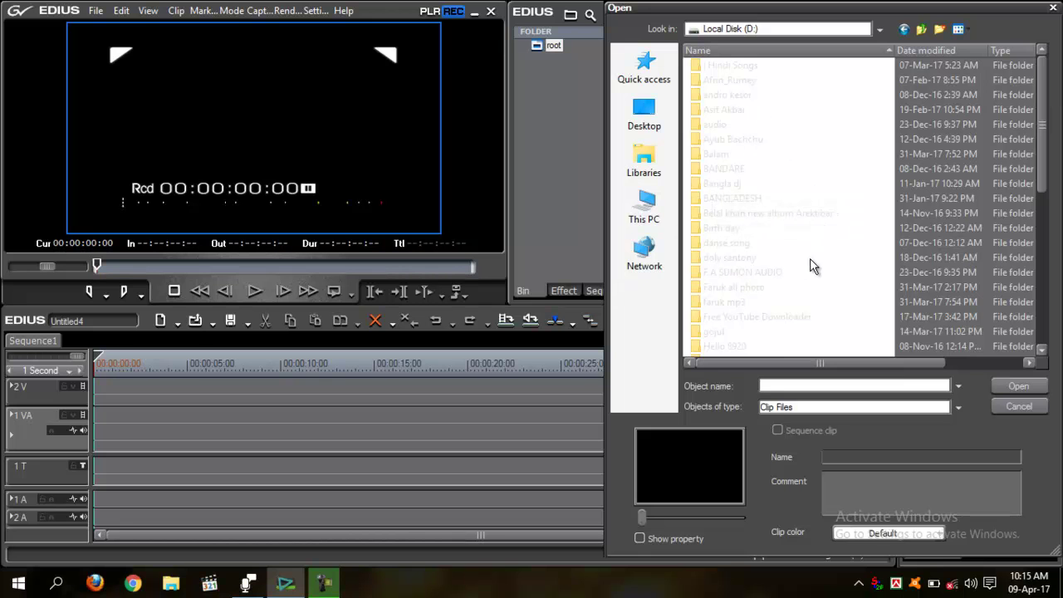
double_click(733, 289)
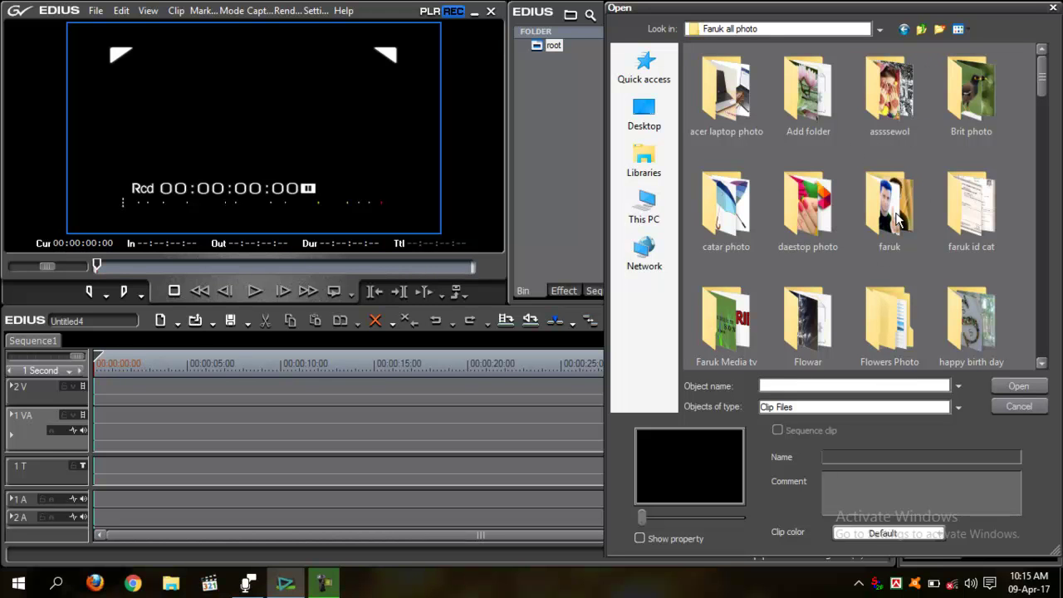
scroll(920, 268, "down", 2)
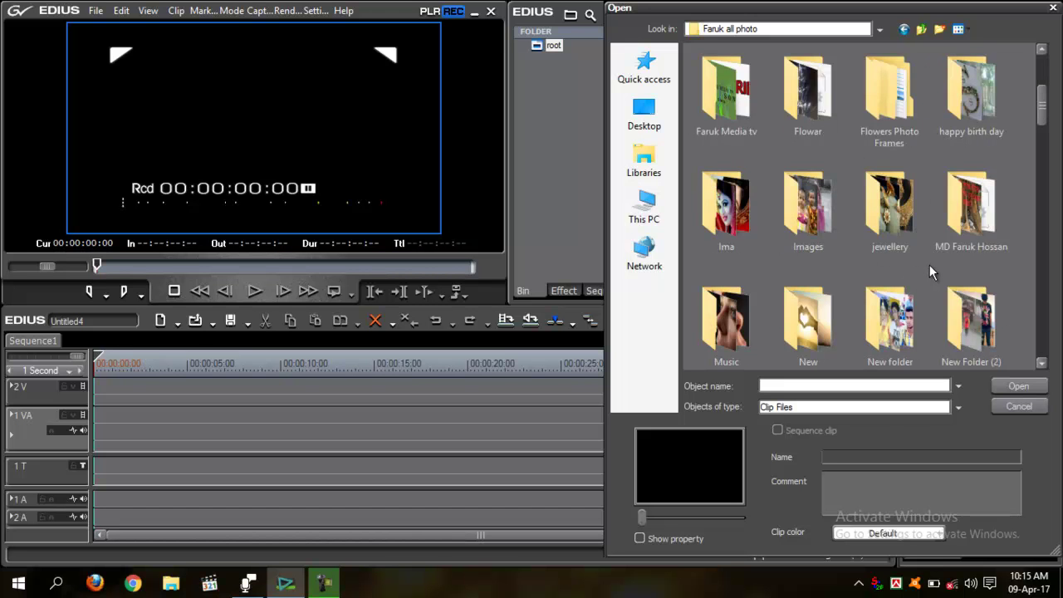
double_click(734, 211)
left_click_drag(1042, 73, 1058, 357)
double_click(735, 309)
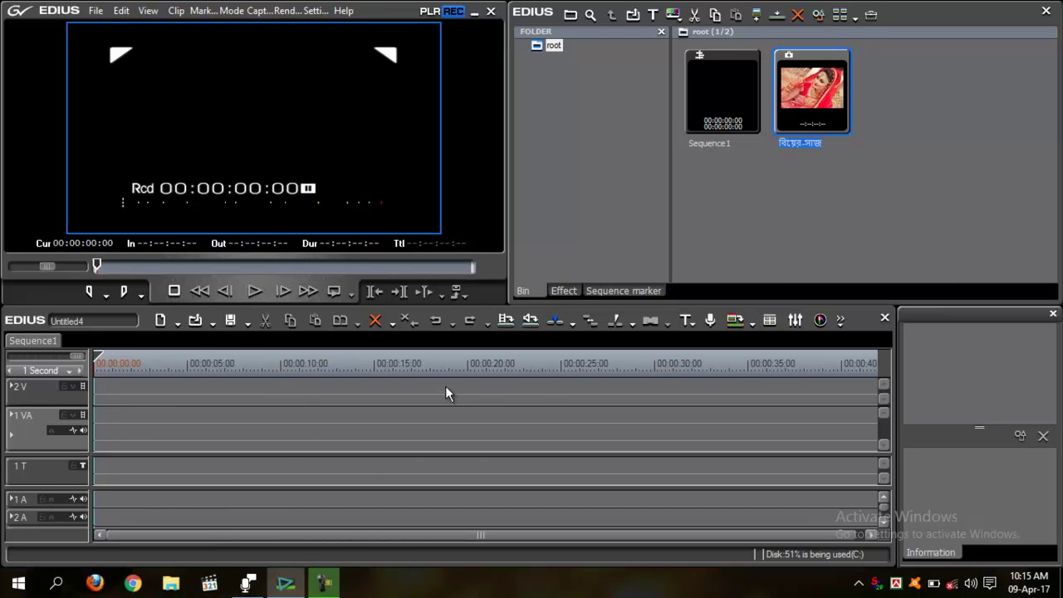
Place the bride photo at the start of track 2 V and extend it to a duration of 00:00:11:04
left_click_drag(797, 83, 103, 387)
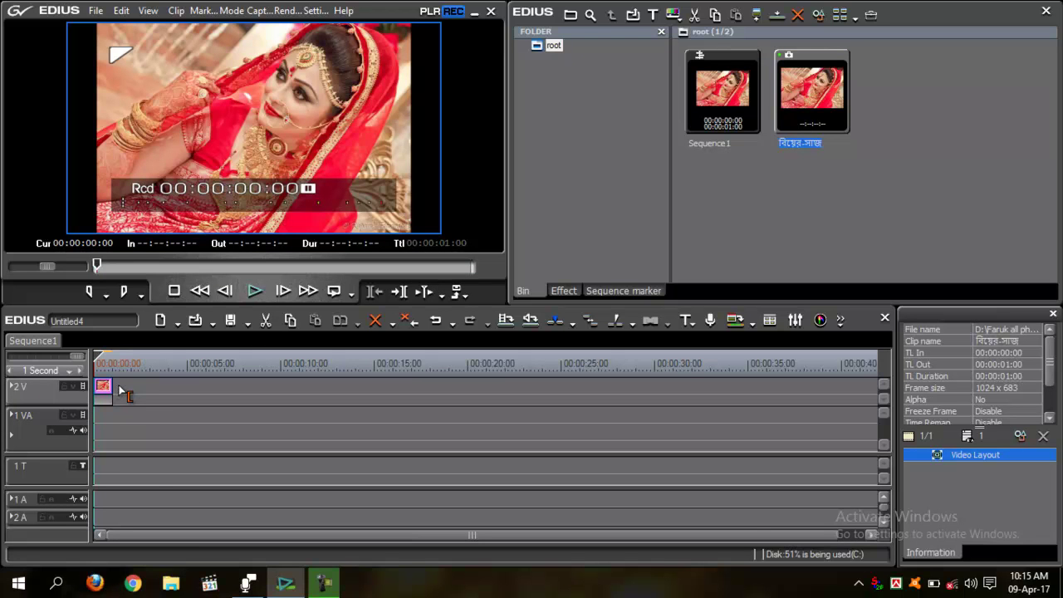
left_click(323, 584)
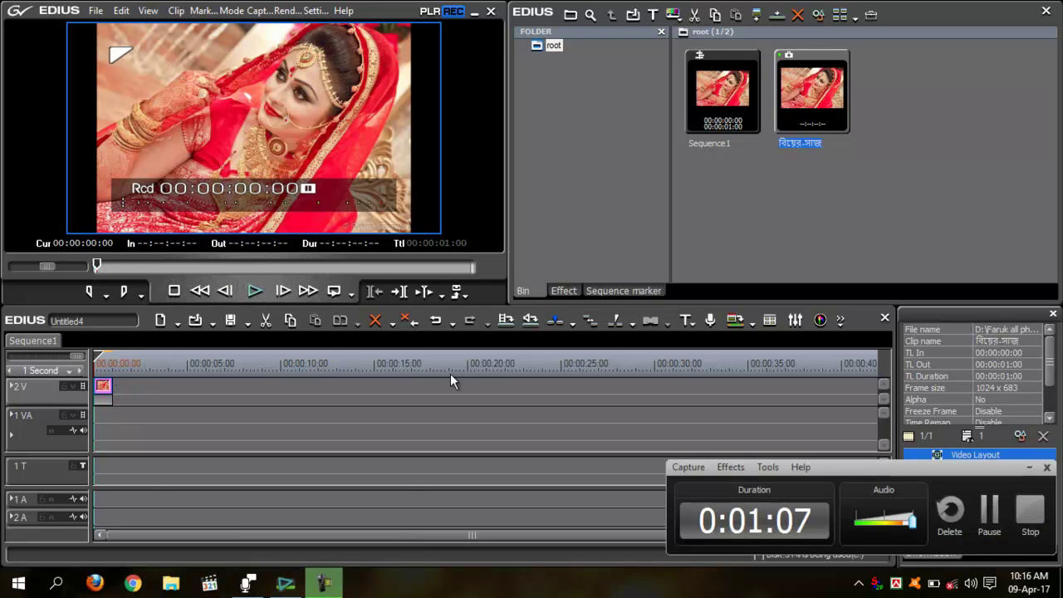
left_click_drag(110, 390, 303, 391)
left_click(1028, 468)
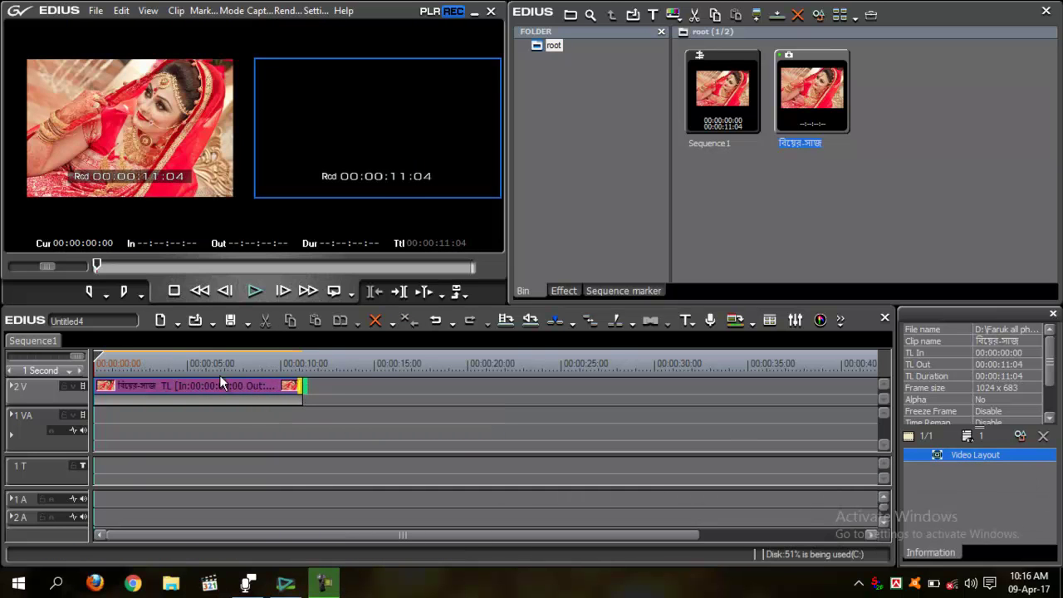
Extend the photo clip on track 2 V to a duration of 00:00:16:09 and return the playhead to the start
left_click_drag(183, 366, 95, 367)
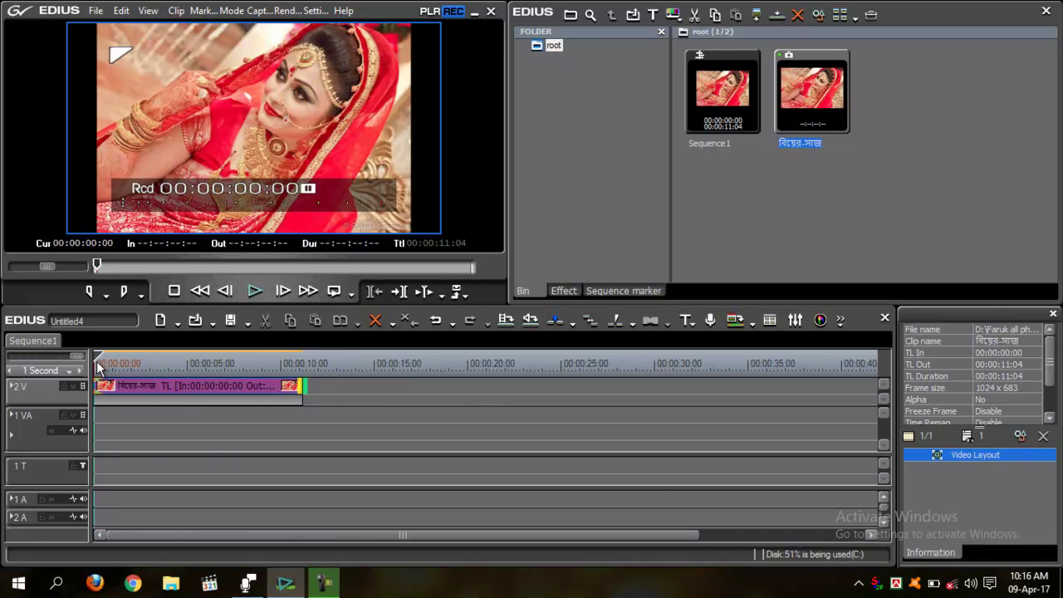
left_click_drag(303, 389, 400, 388)
left_click_drag(291, 366, 401, 366)
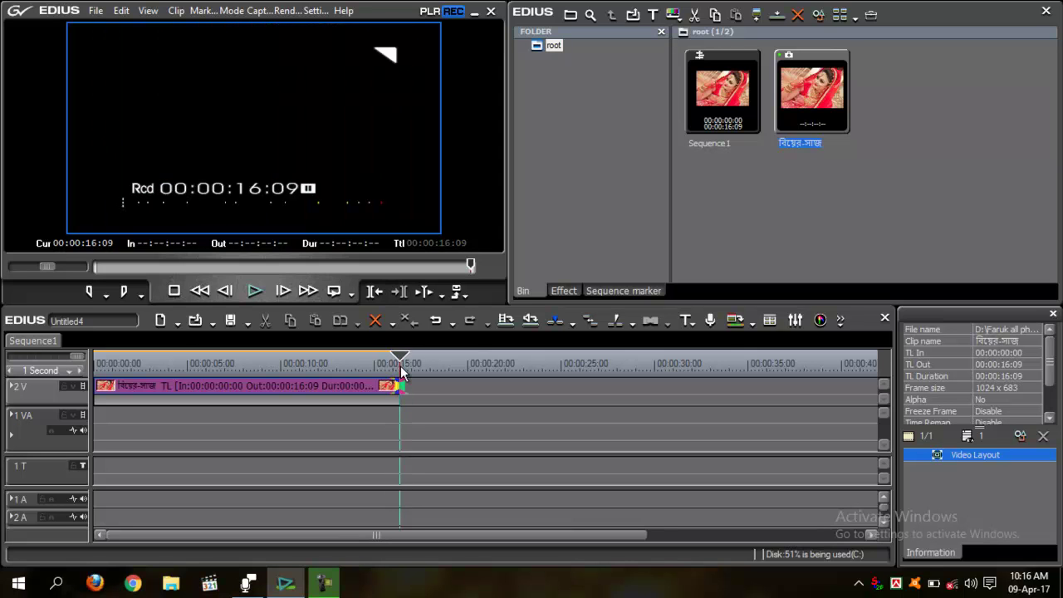
left_click(408, 395)
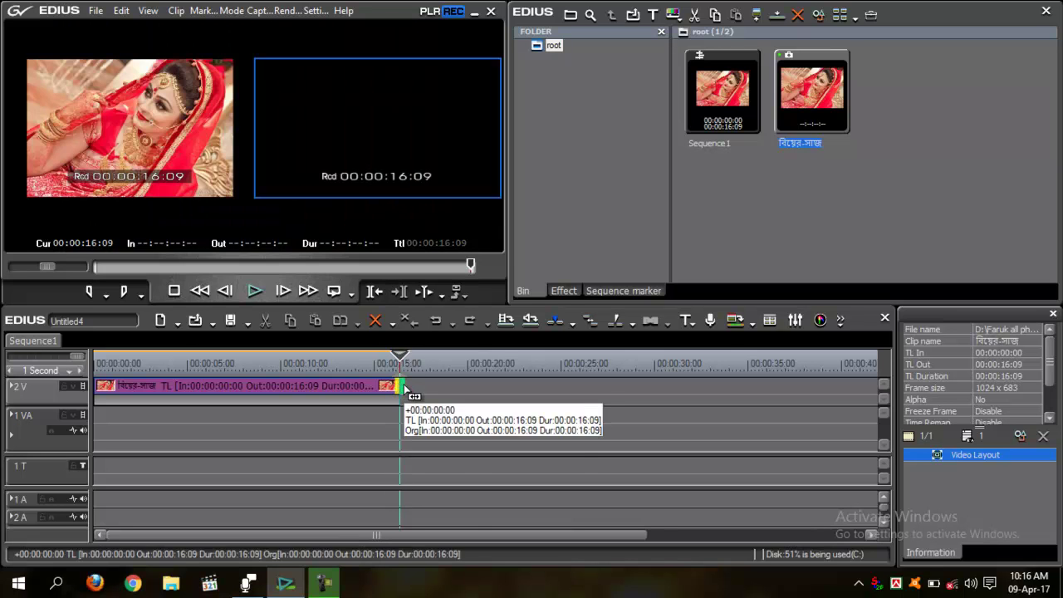
left_click_drag(401, 359, 91, 376)
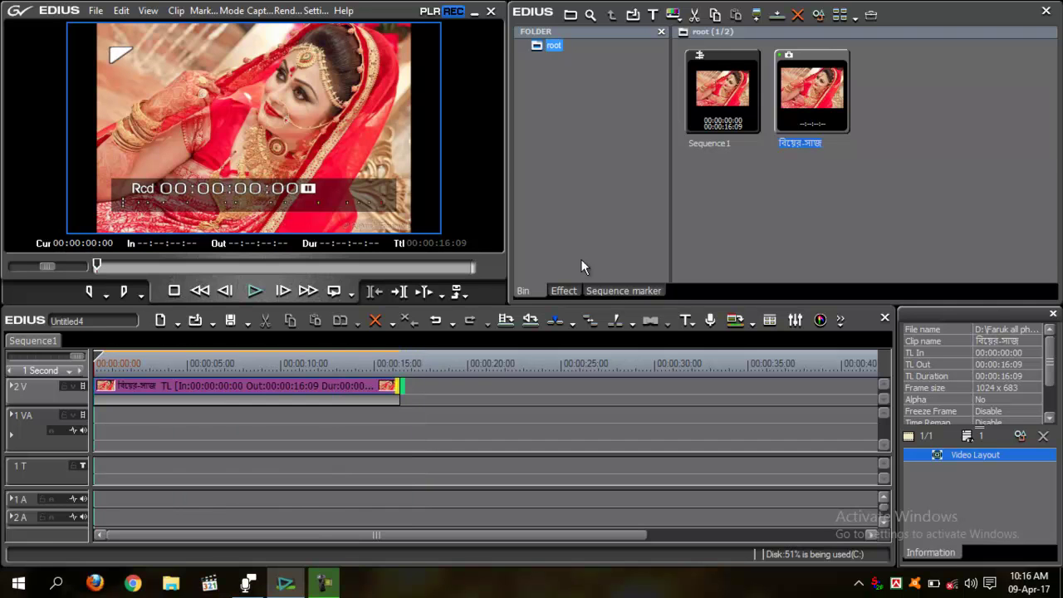
Show the video filters in the effect palette and select the Anti Flicker filter
left_click(562, 291)
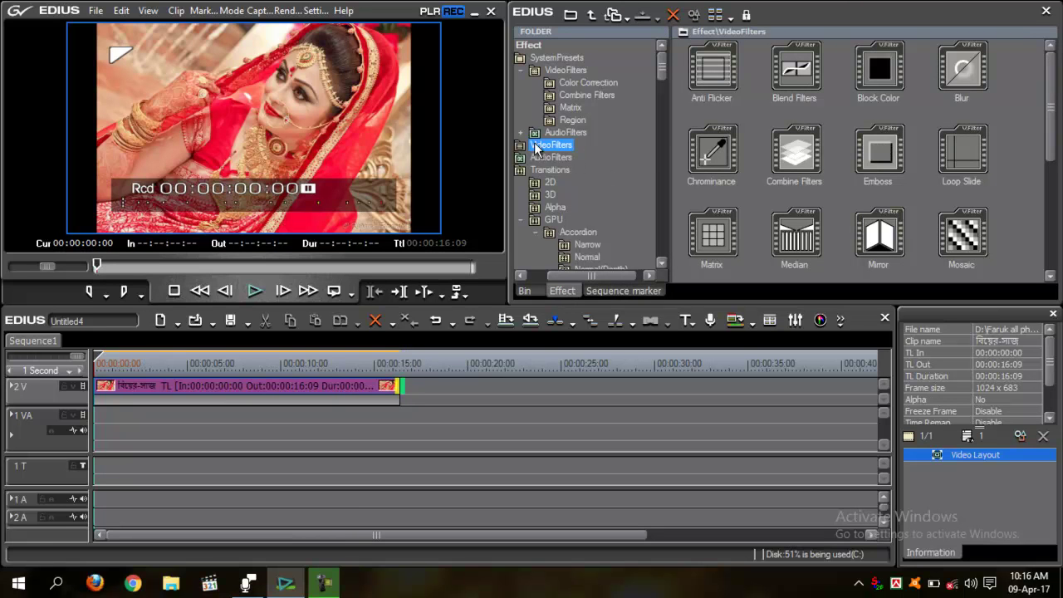
left_click(707, 79)
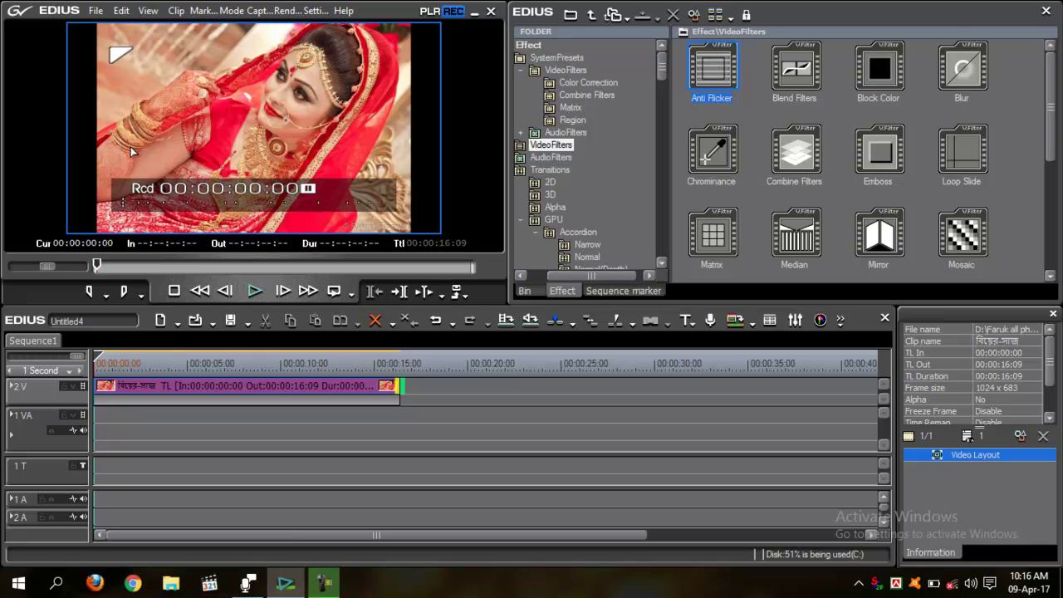
left_click(80, 144)
Enable Ignore pixel aspect in the photo clip's Video Layout and check the picture from the start of the sequence
left_click(278, 392)
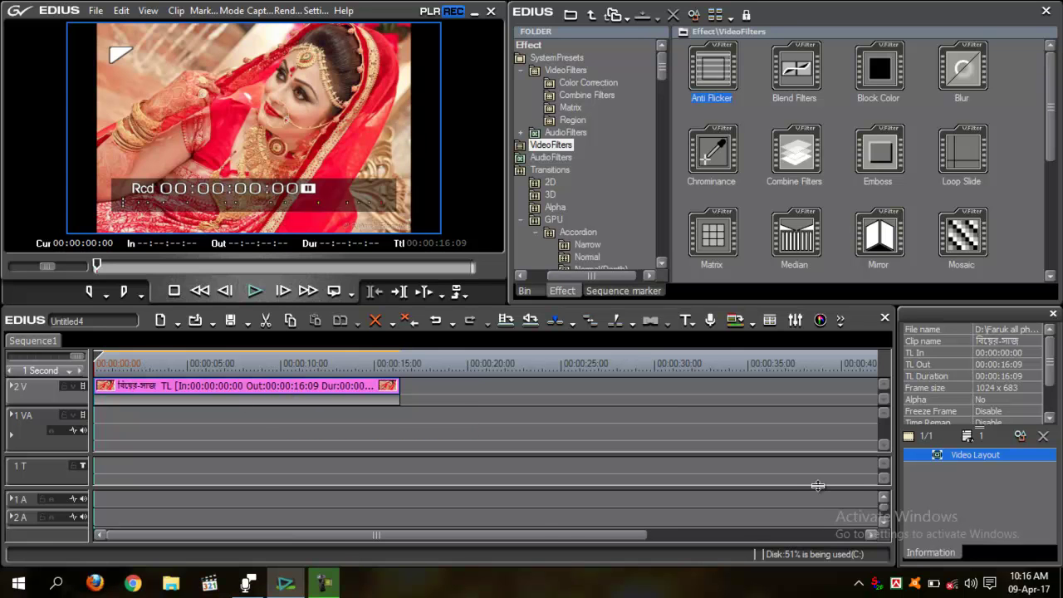
left_click(1020, 438)
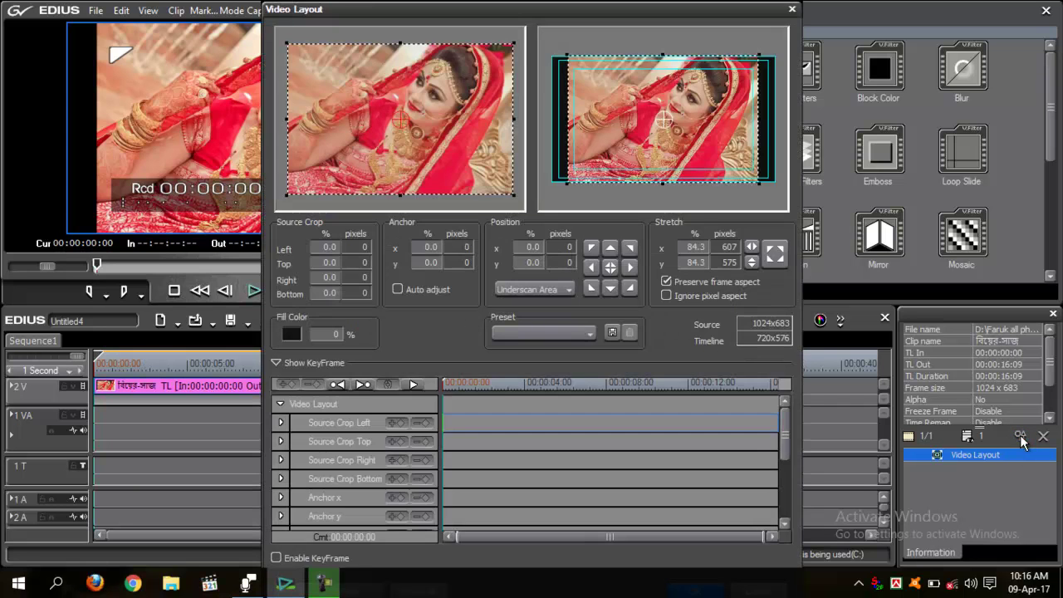
left_click(666, 295)
key("Return")
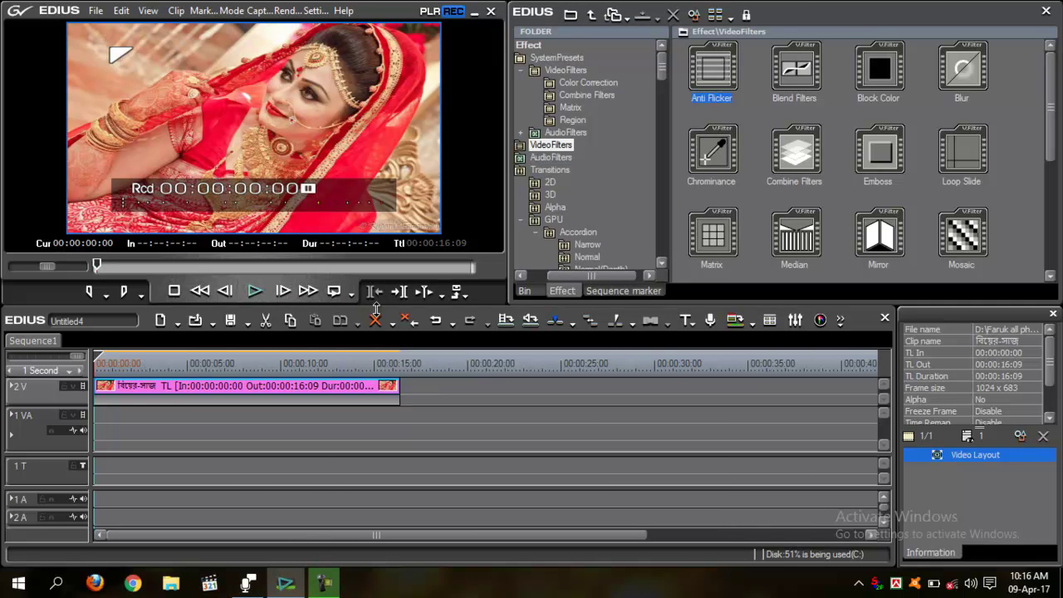
left_click_drag(177, 368, 88, 387)
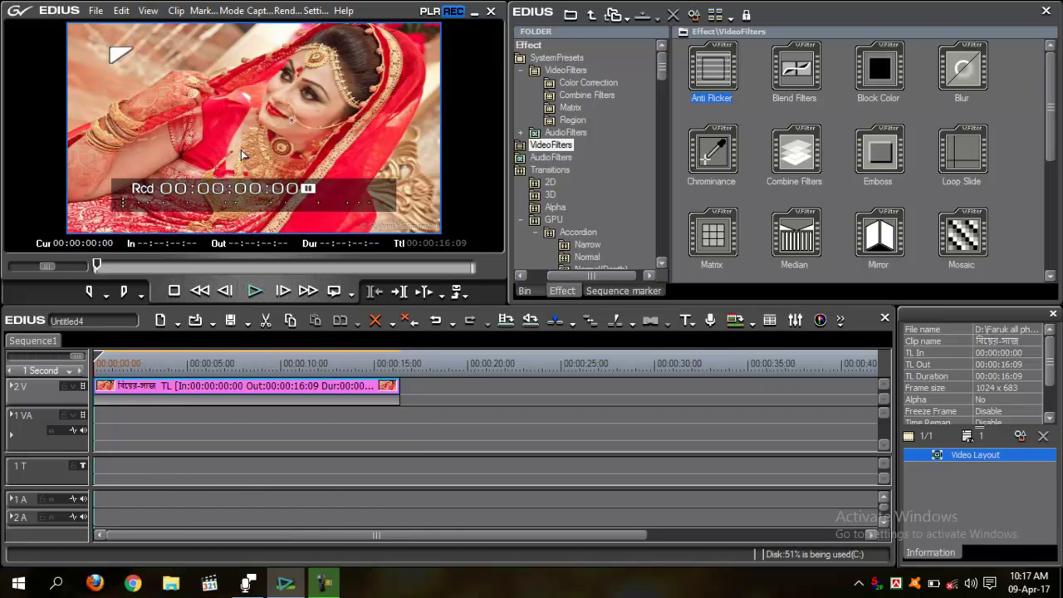
left_click_drag(160, 362, 83, 378)
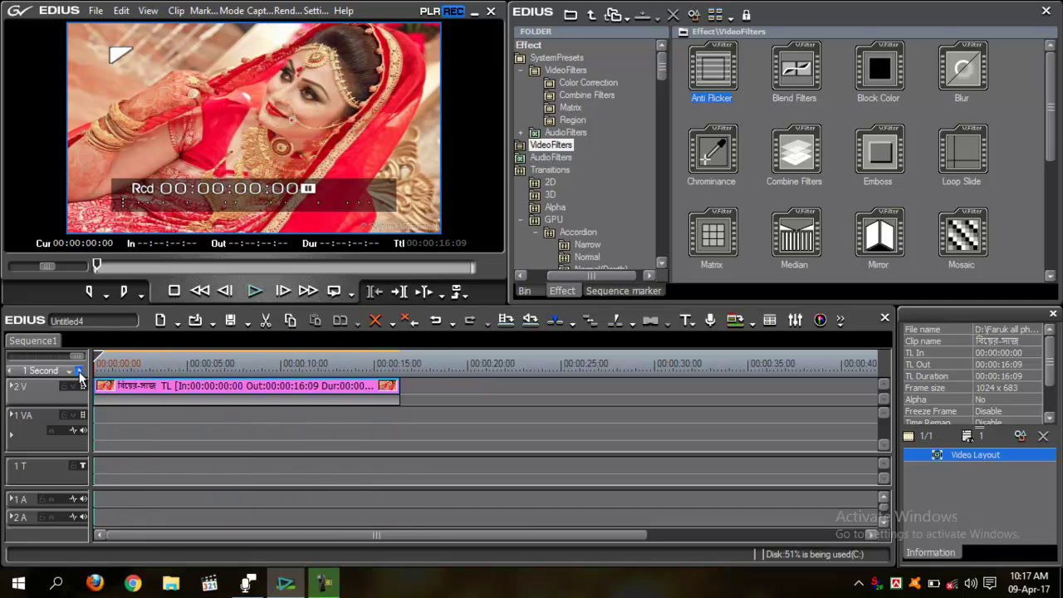
In the clip's Video Layout, turn off Ignore pixel aspect and enlarge the photo to a 100% stretch
left_click(1020, 437)
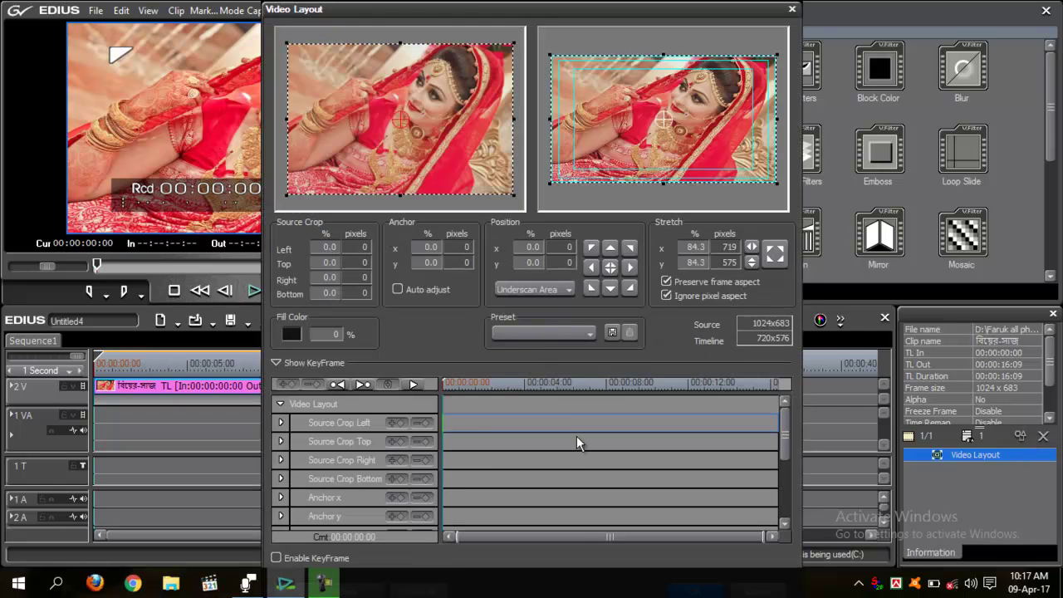
left_click(664, 297)
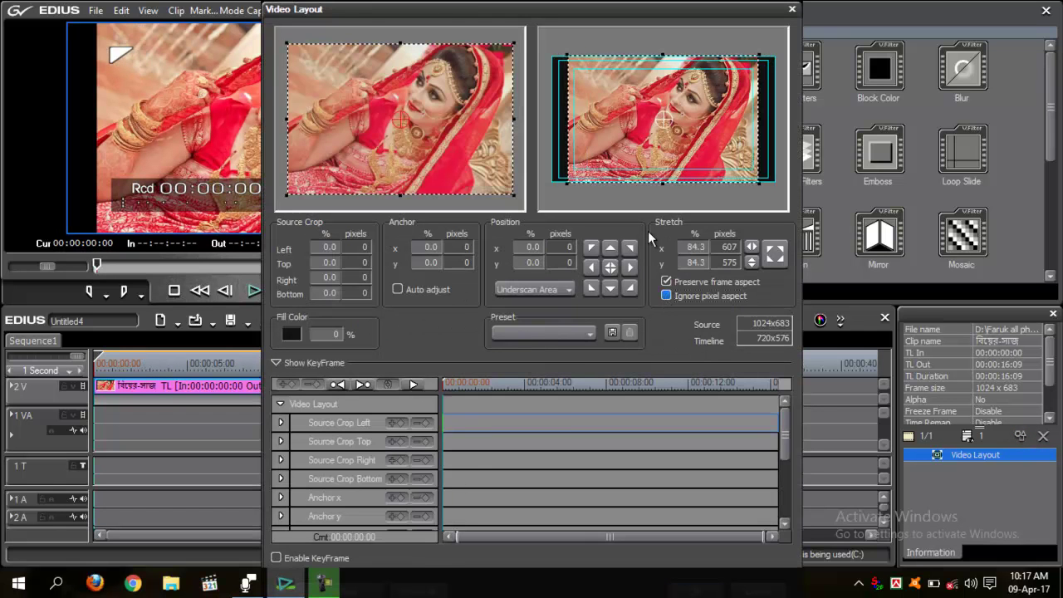
left_click(759, 184)
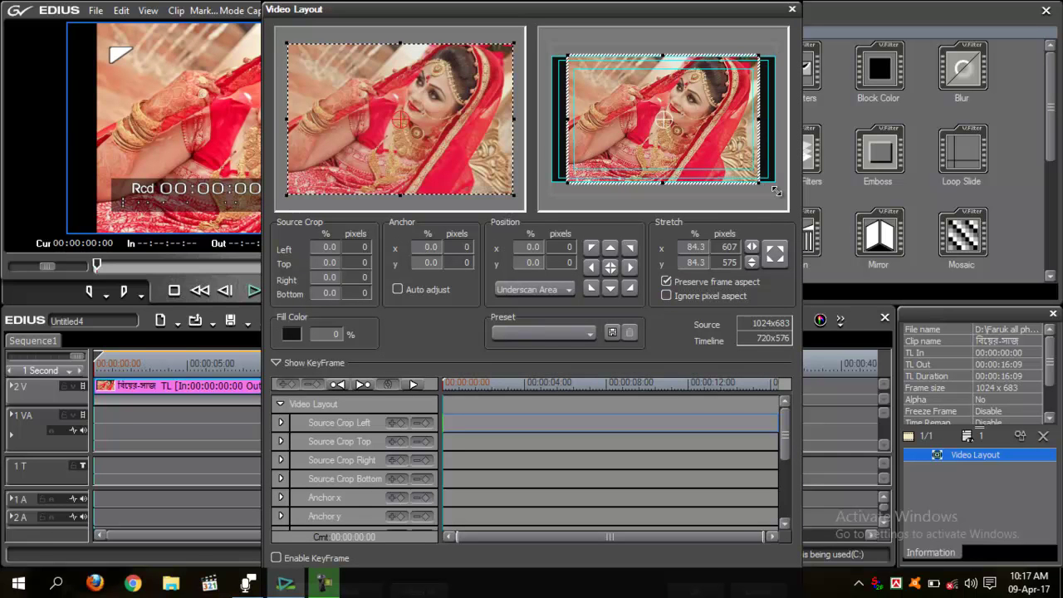
left_click_drag(776, 191, 776, 194)
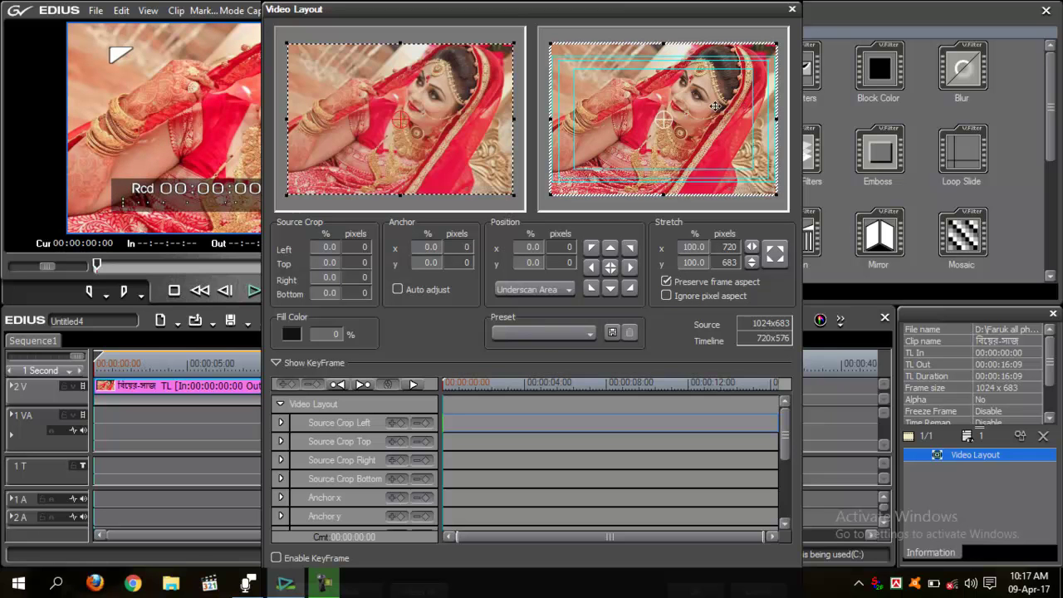
Move the photo down in the frame to about x 3, y 57 pixels and close the layout settings with the change applied
left_click_drag(564, 13, 782, 17)
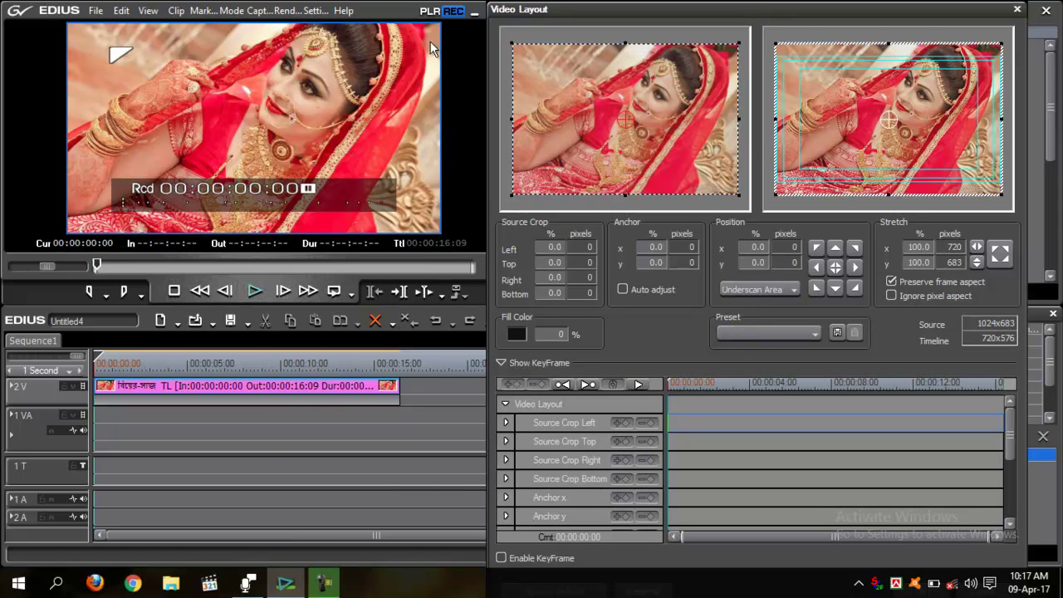
left_click_drag(914, 99, 915, 112)
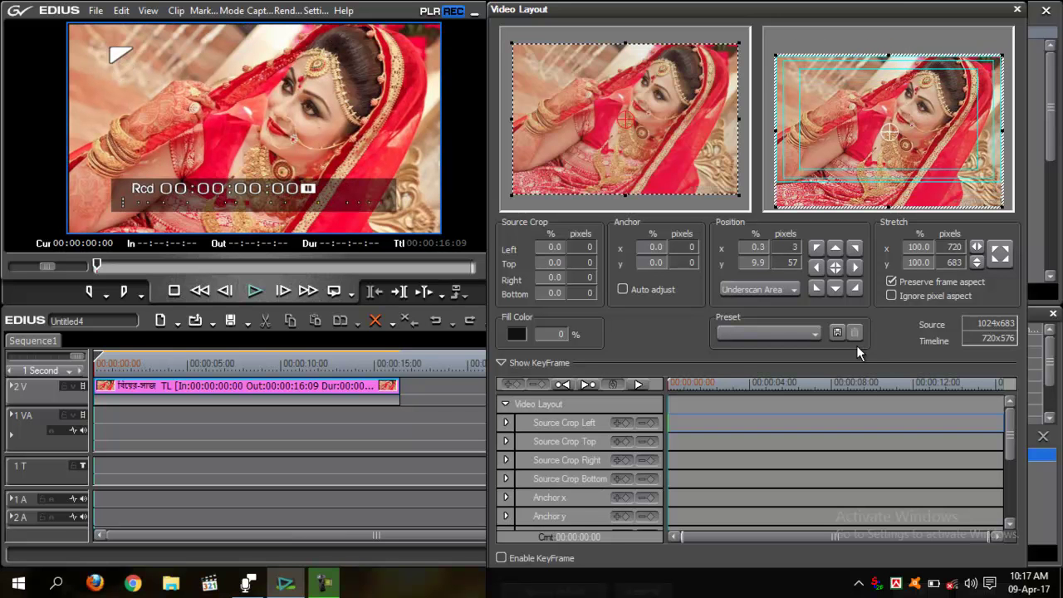
left_click_drag(706, 28, 475, 27)
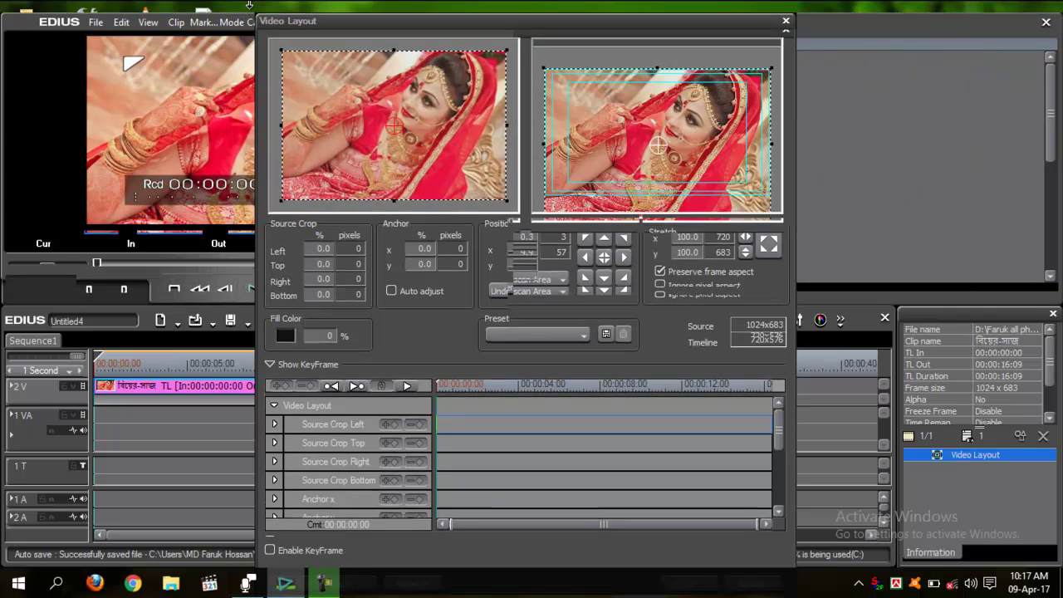
key("space")
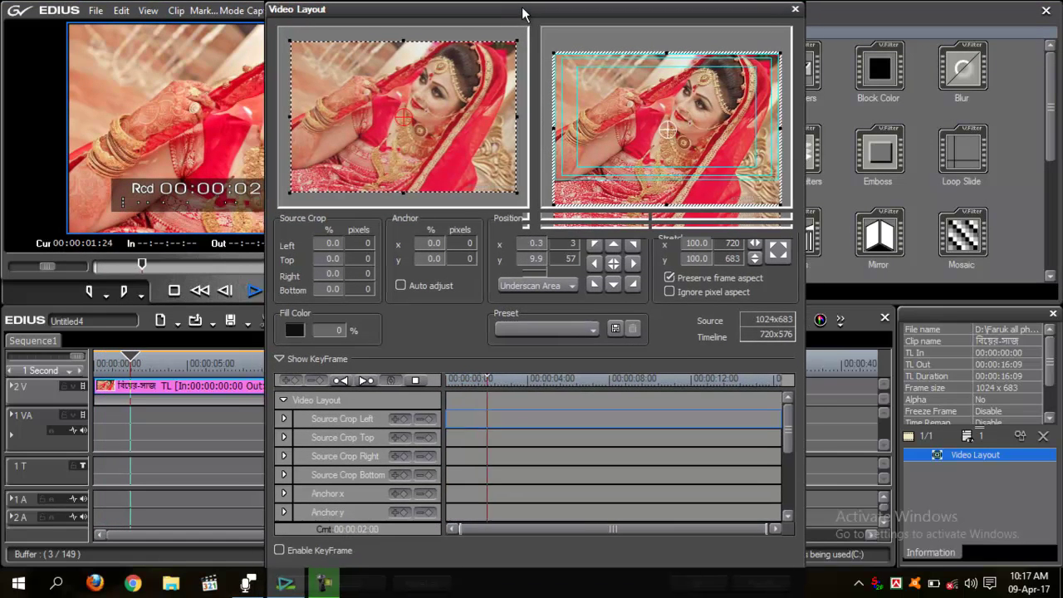
key("Escape")
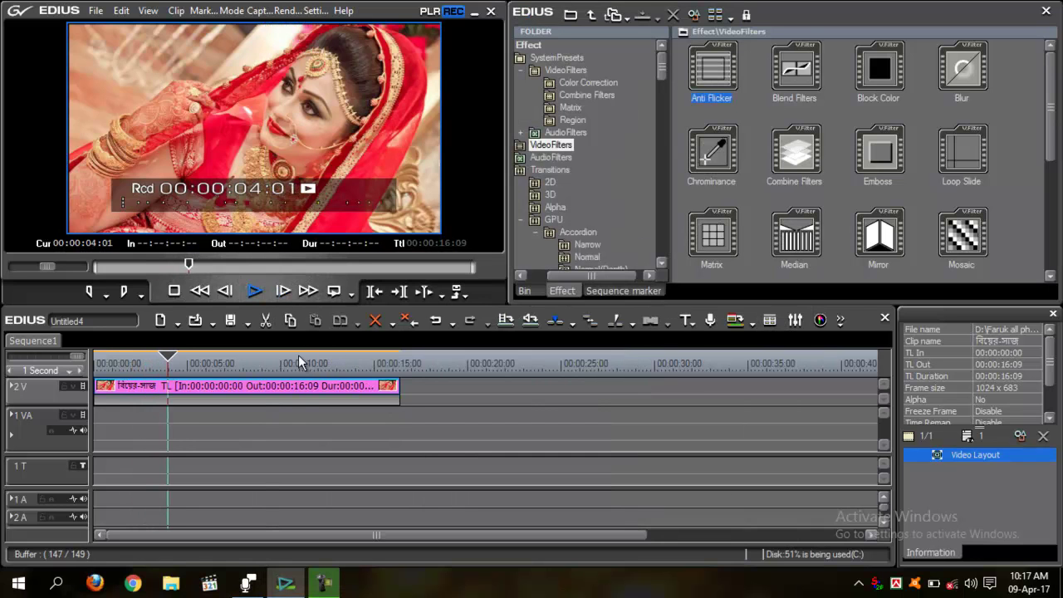
Apply the Anti Flicker filter to the photo clip on track 2 V and return the playhead to the start
mouse_move(217, 362)
left_mouse_down()
mouse_move(274, 363)
mouse_move(103, 362)
mouse_move(136, 362)
left_mouse_up()
key("Home")
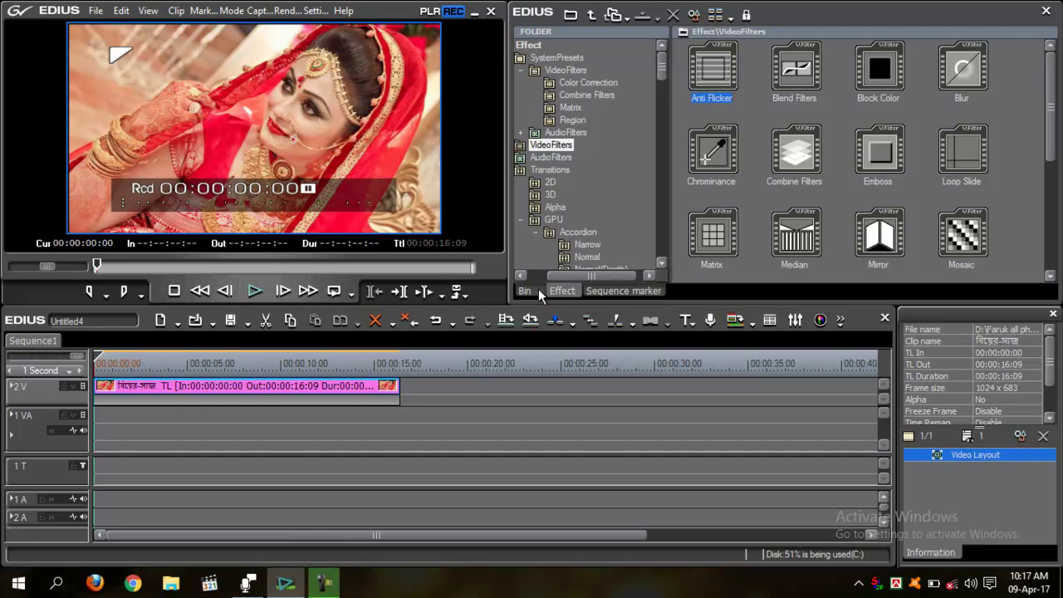
left_click_drag(719, 74, 320, 386)
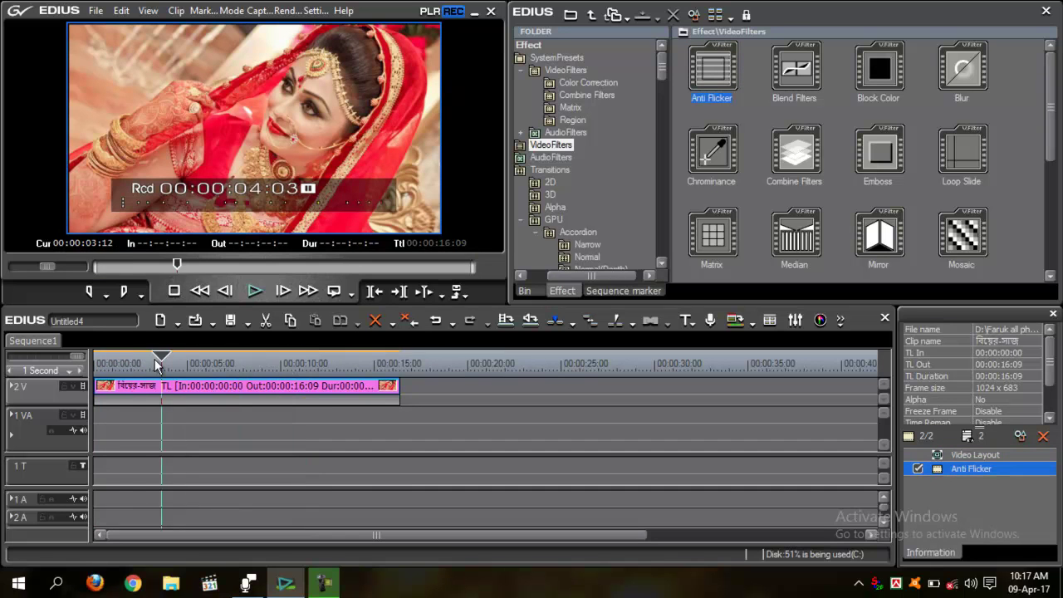
mouse_move(92, 370)
left_mouse_down()
mouse_move(232, 363)
mouse_move(96, 365)
left_mouse_up()
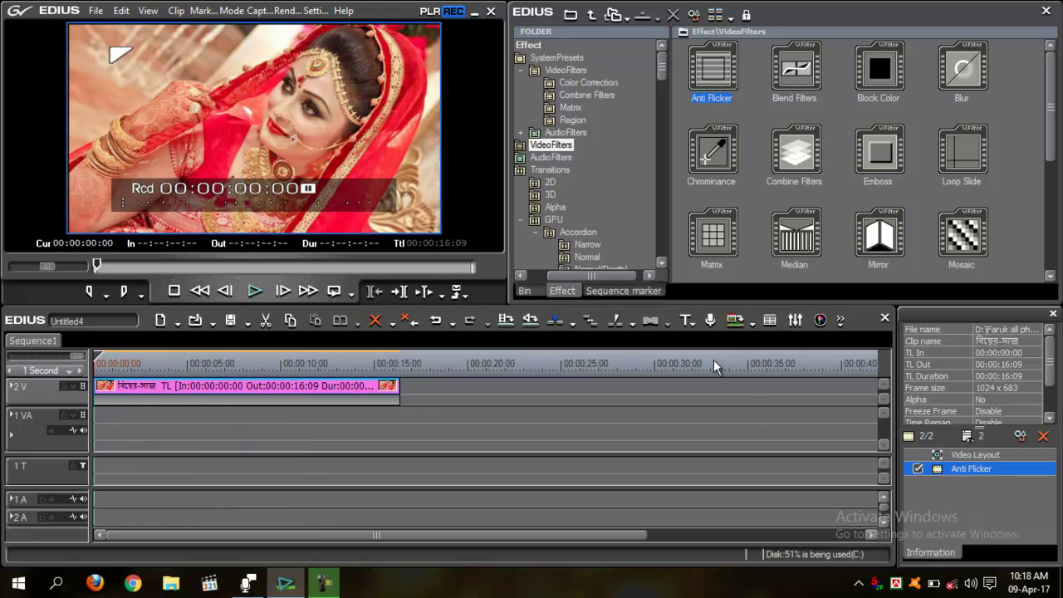
Confirm the Anti Flicker settings with Power at 100, and remove the filter from the photo clip
left_click(1020, 436)
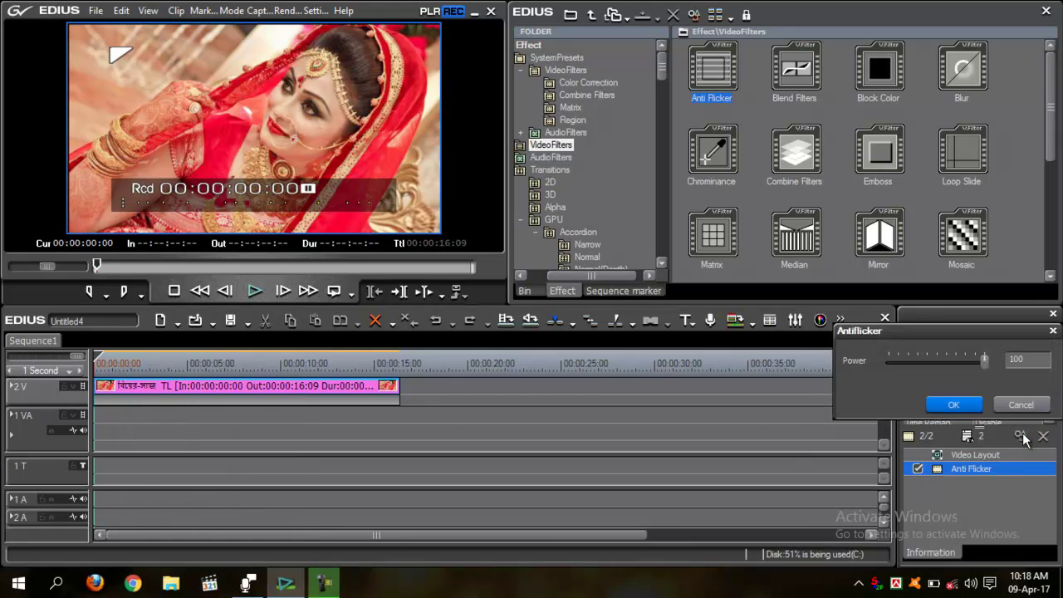
mouse_move(984, 359)
left_mouse_down()
mouse_move(915, 367)
mouse_move(995, 363)
left_mouse_up()
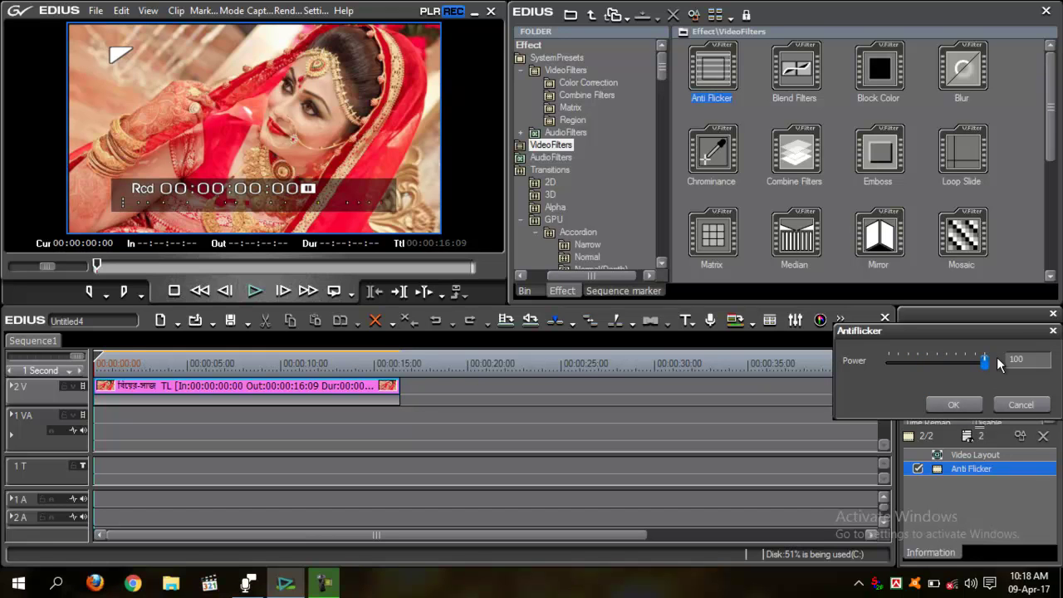
left_click(968, 407)
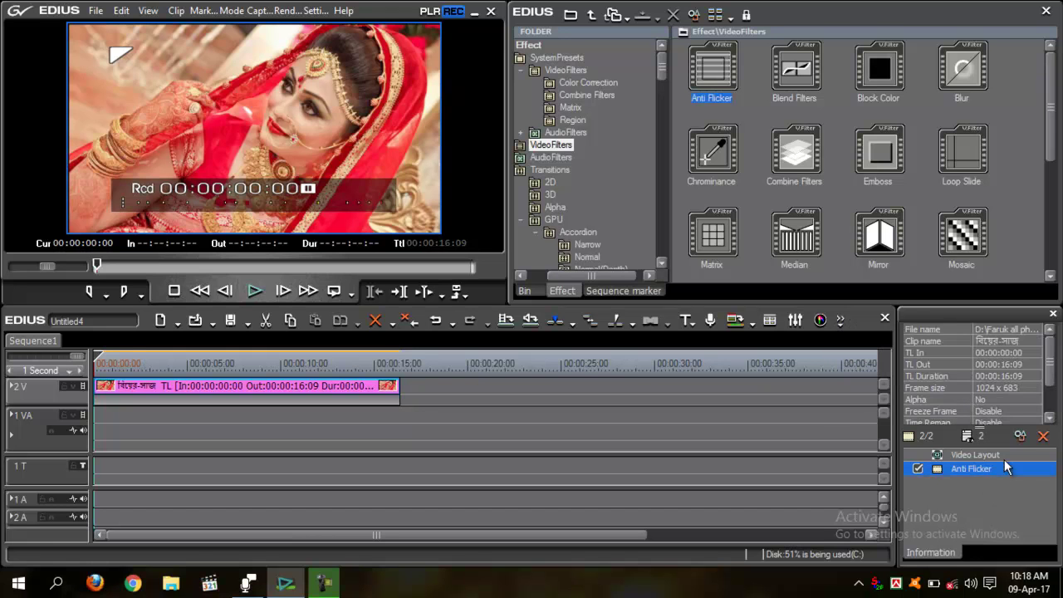
left_click(1042, 436)
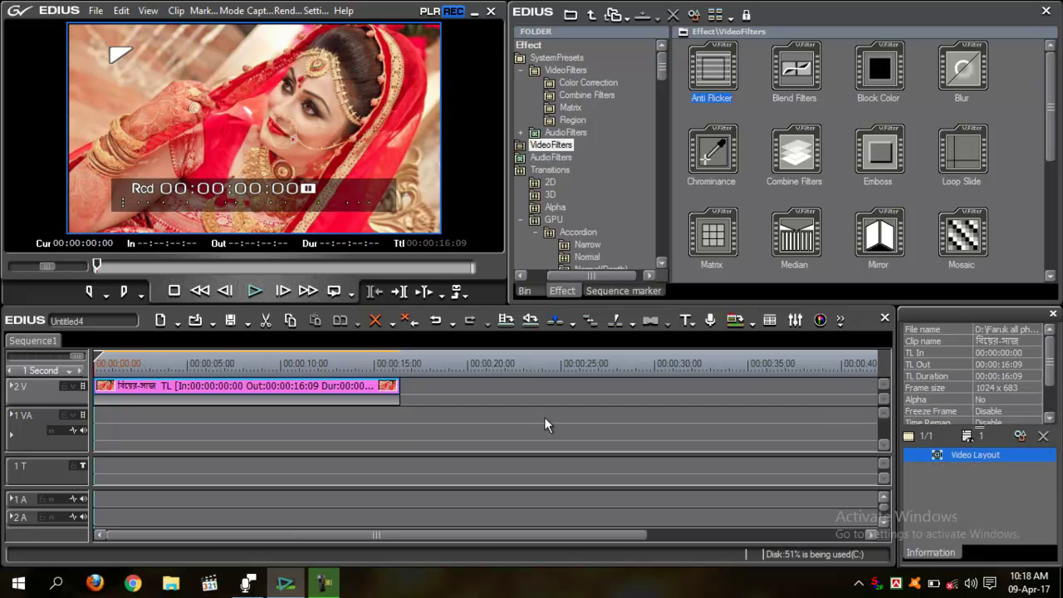
left_click_drag(358, 352, 97, 358)
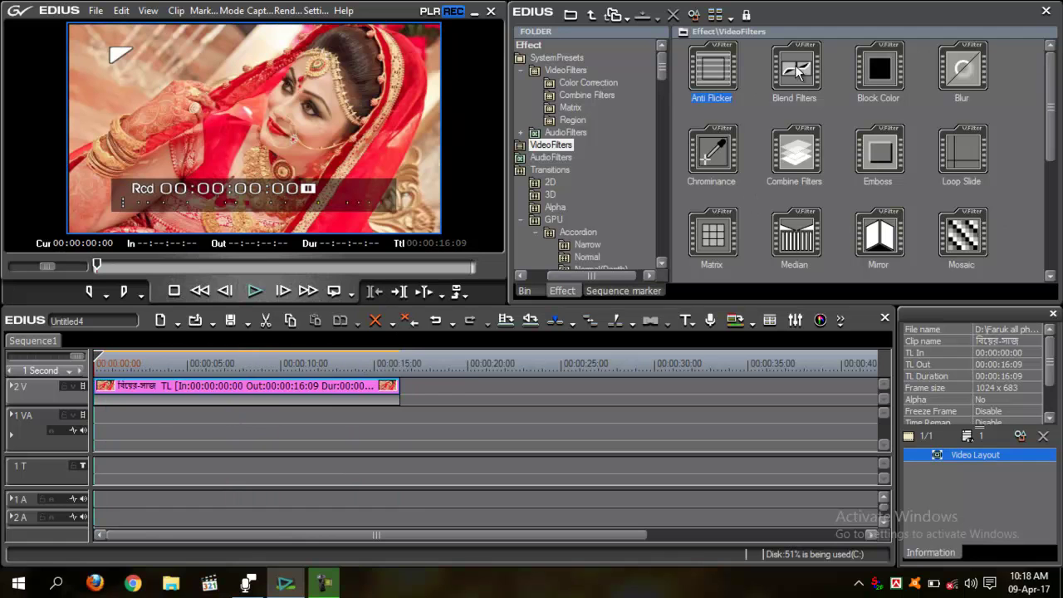
Apply Blend Filters to the photo clip and try a lower ratio and a downward key frame curve, cancelling the settings
left_click_drag(793, 72, 96, 364)
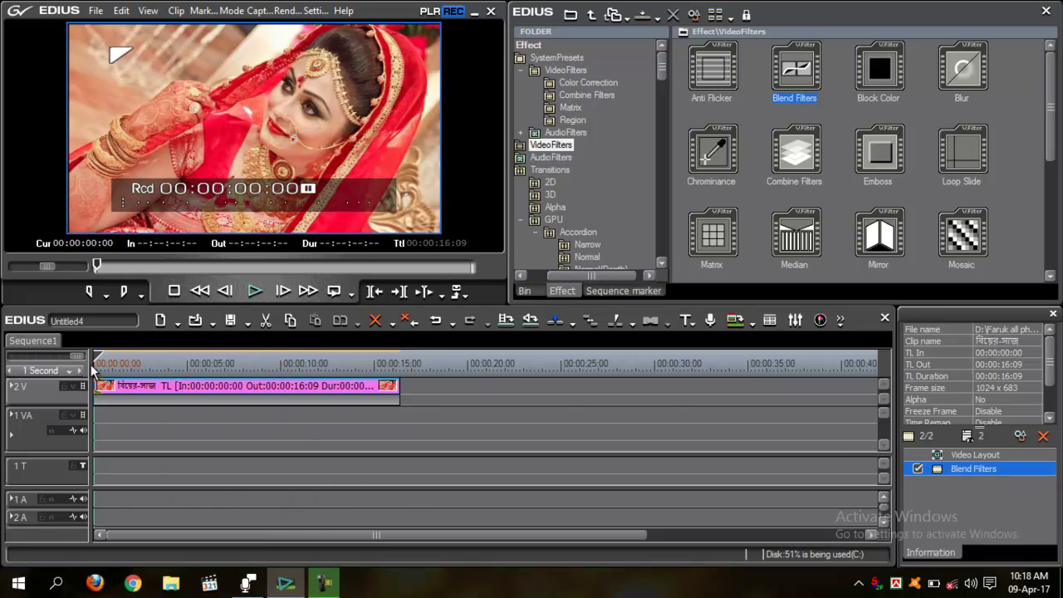
left_click(1020, 438)
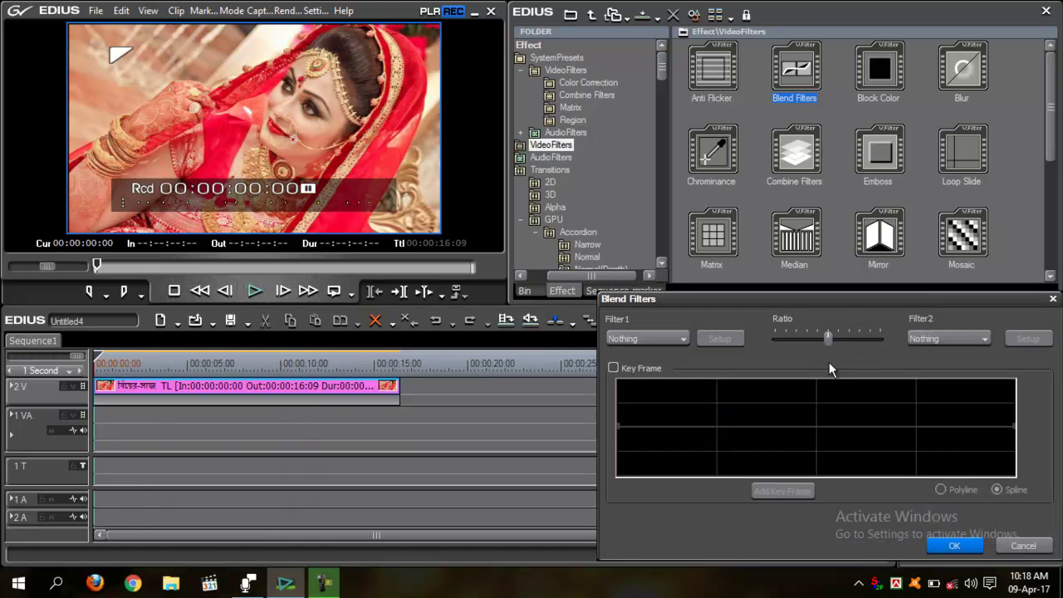
left_click_drag(839, 341, 800, 341)
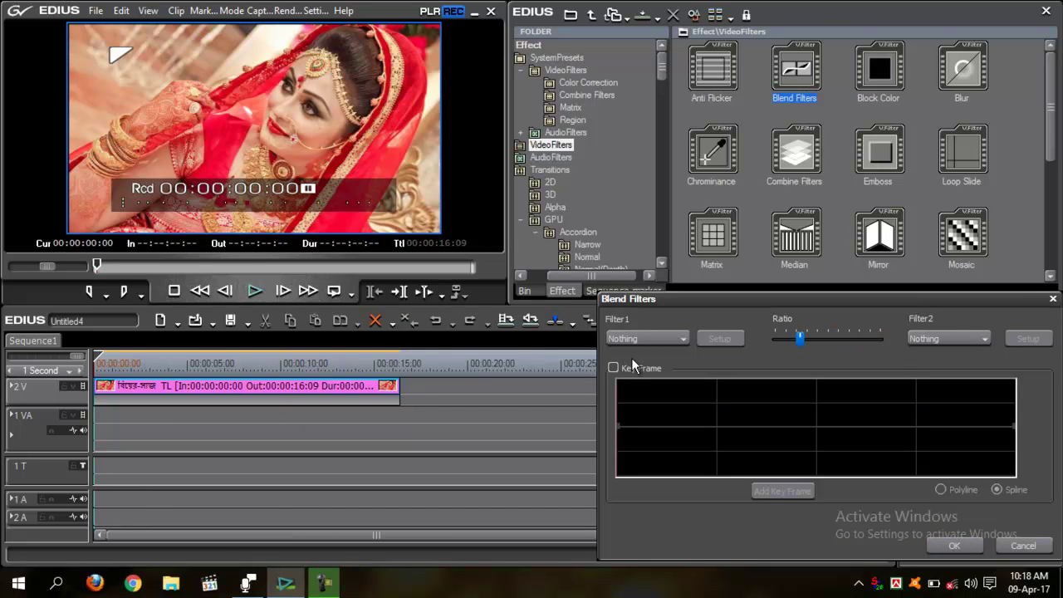
left_click(613, 368)
mouse_move(724, 424)
left_mouse_down()
mouse_move(721, 404)
mouse_move(723, 445)
left_mouse_up()
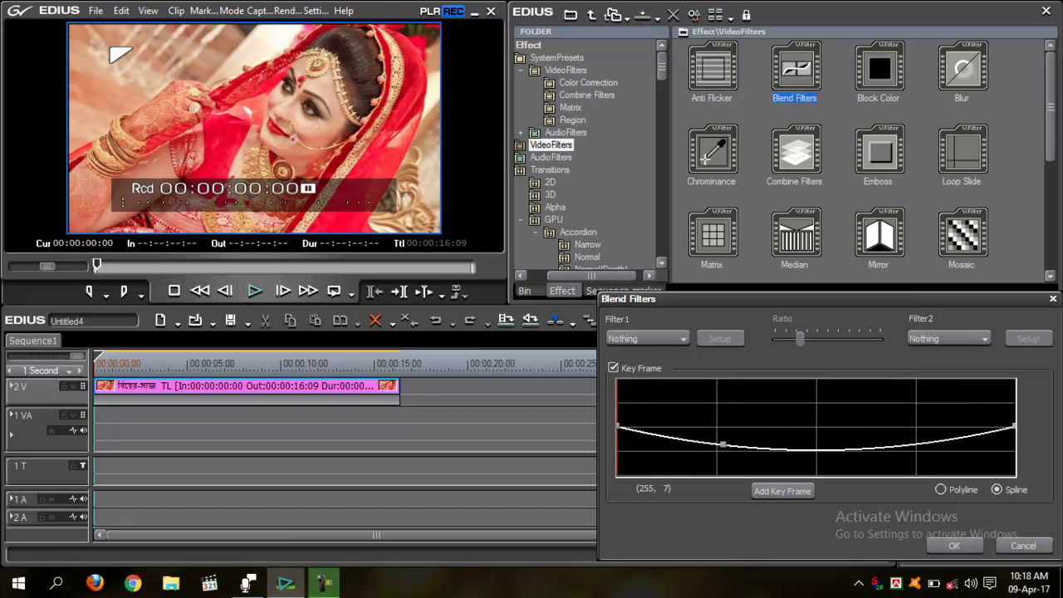
left_click(1007, 548)
Check the photo at different times, return to the sequence start and remove Blend Filters from the clip
left_click(372, 362)
left_click(132, 364)
key("Home")
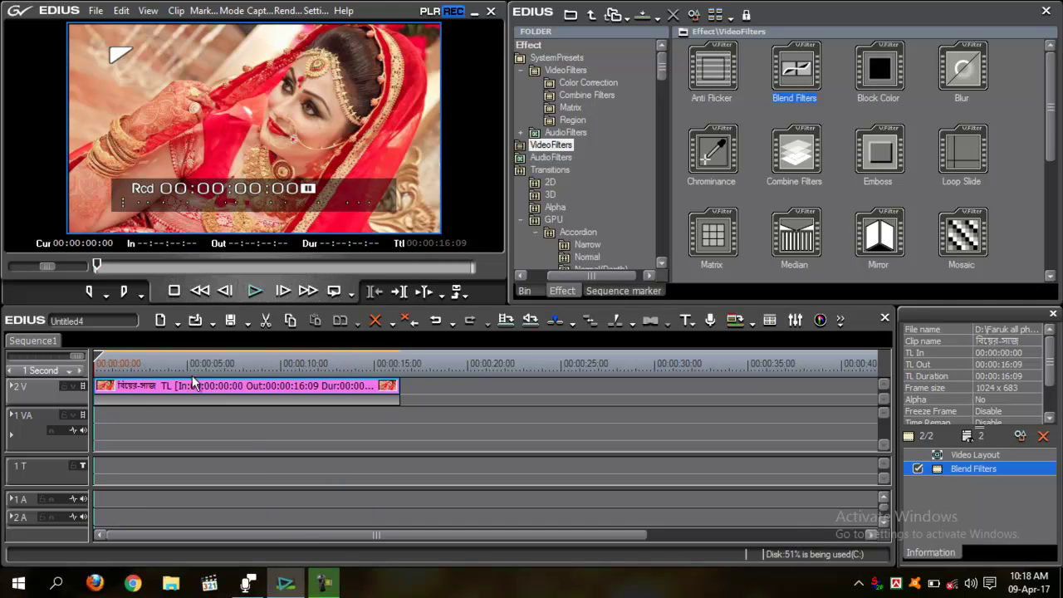
left_click(1043, 436)
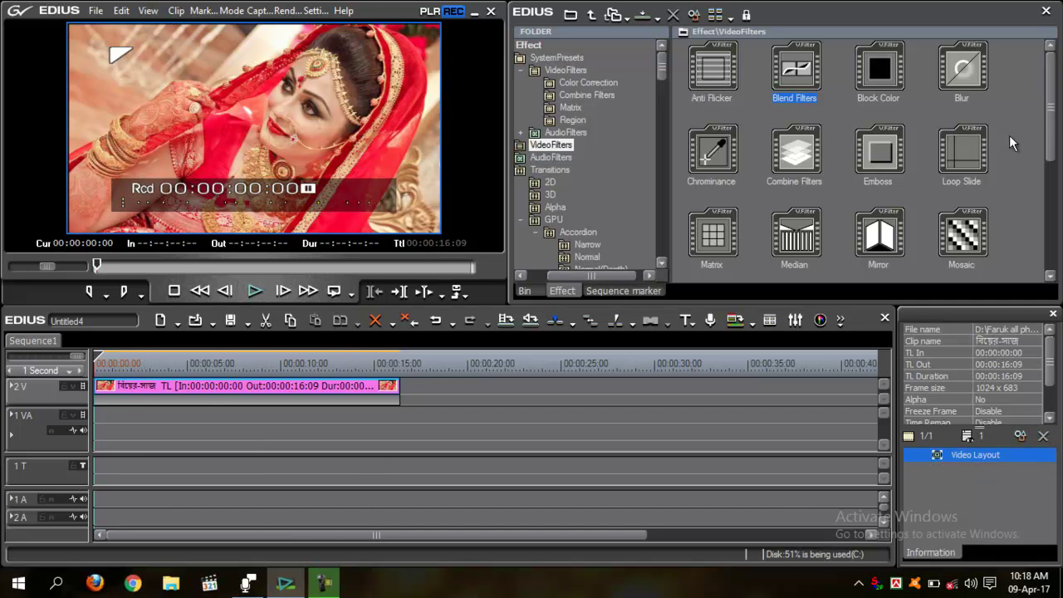
Enlarge the preview and effects area downward so the picture and more of the remaining video filters can be seen
left_click_drag(1055, 87, 1052, 213)
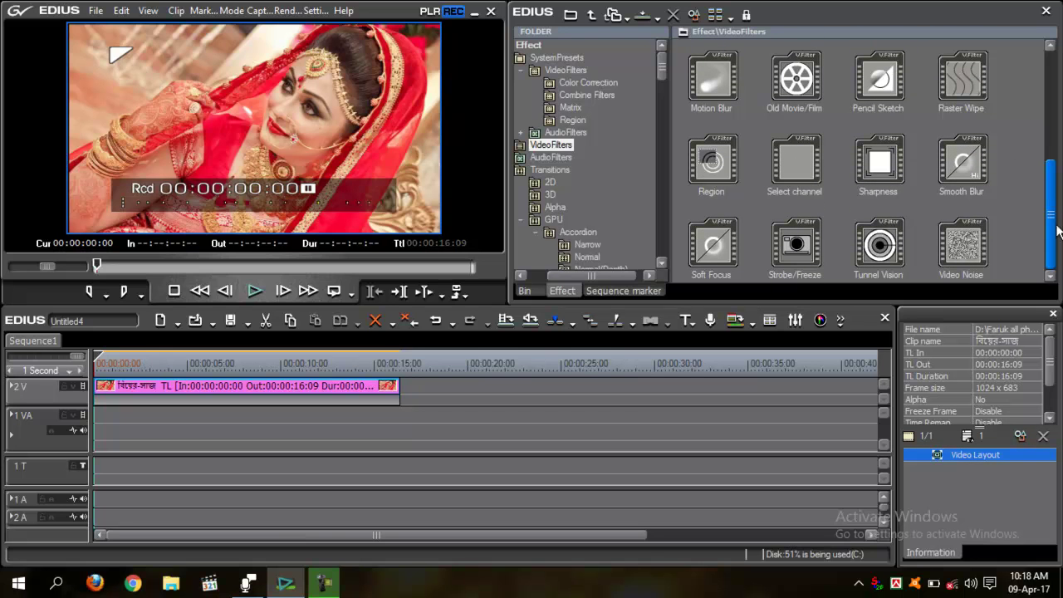
left_click_drag(504, 308, 504, 302)
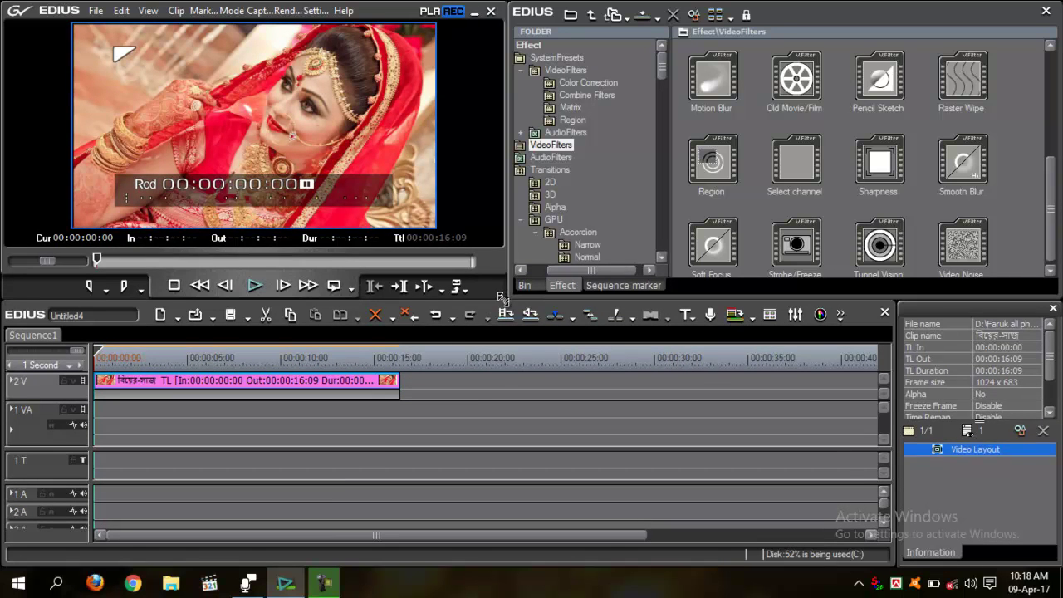
left_click_drag(502, 297, 515, 350)
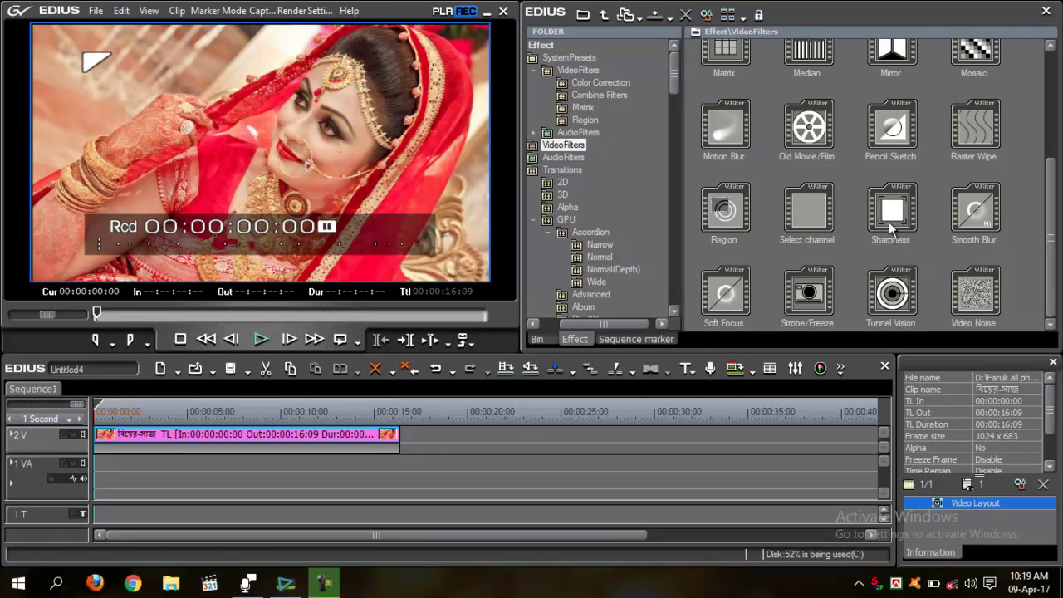
Apply the Sharpness filter to the photo clip and scrub the timeline to inspect it, stopping at 00:00:01:01
left_click_drag(890, 218, 75, 419)
left_click(266, 412)
left_click_drag(203, 414, 225, 413)
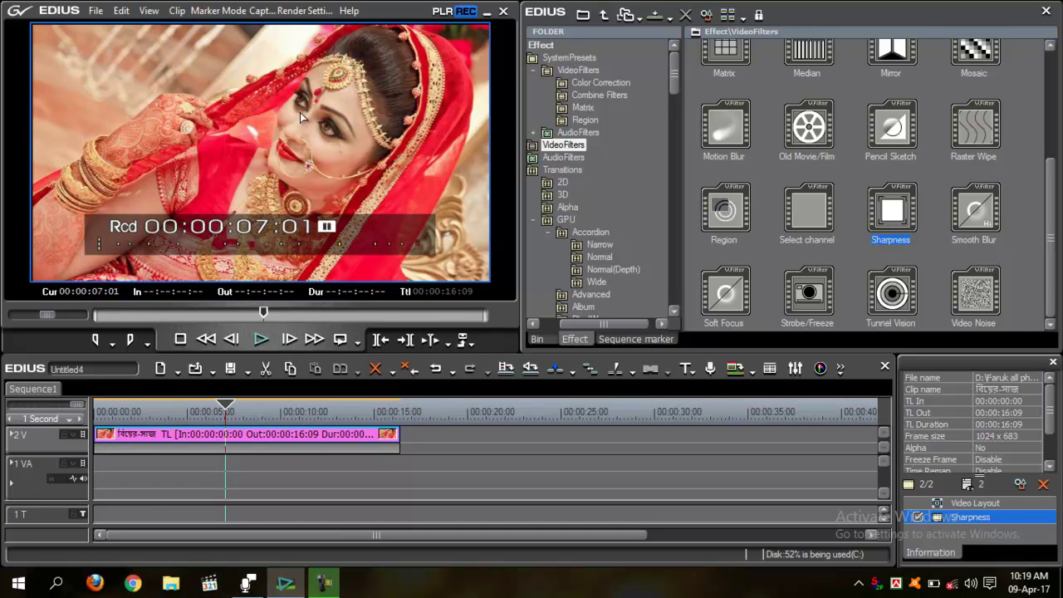
left_click_drag(260, 412, 113, 409)
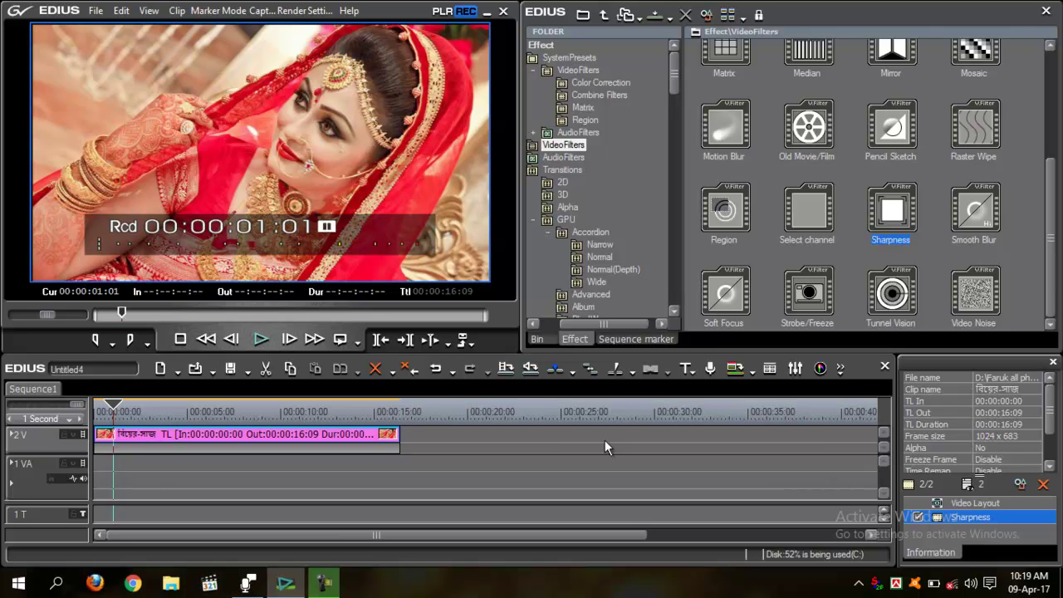
Try the lowest sharpness in the Sharpness filter's settings and raise Sharp to 30
left_click(1020, 485)
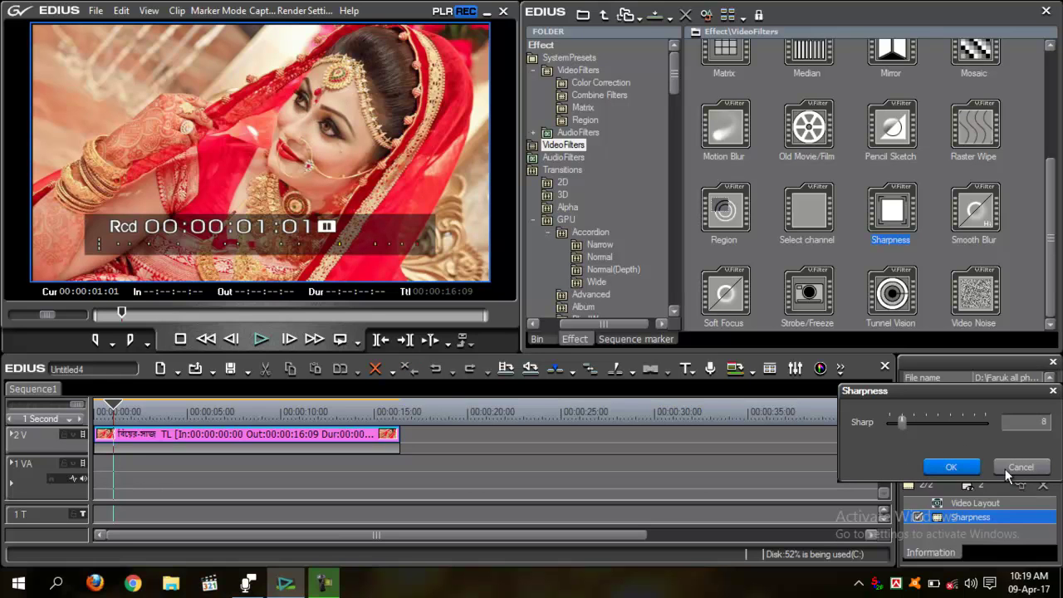
left_click(902, 423)
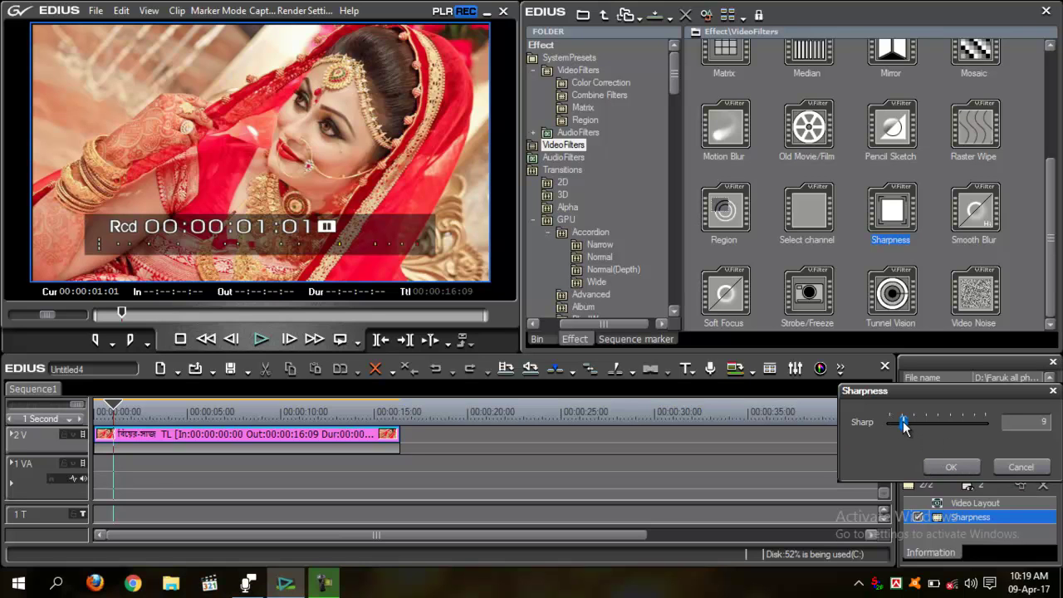
left_click_drag(907, 425, 888, 423)
left_click(1039, 422)
left_click_drag(889, 422, 935, 422)
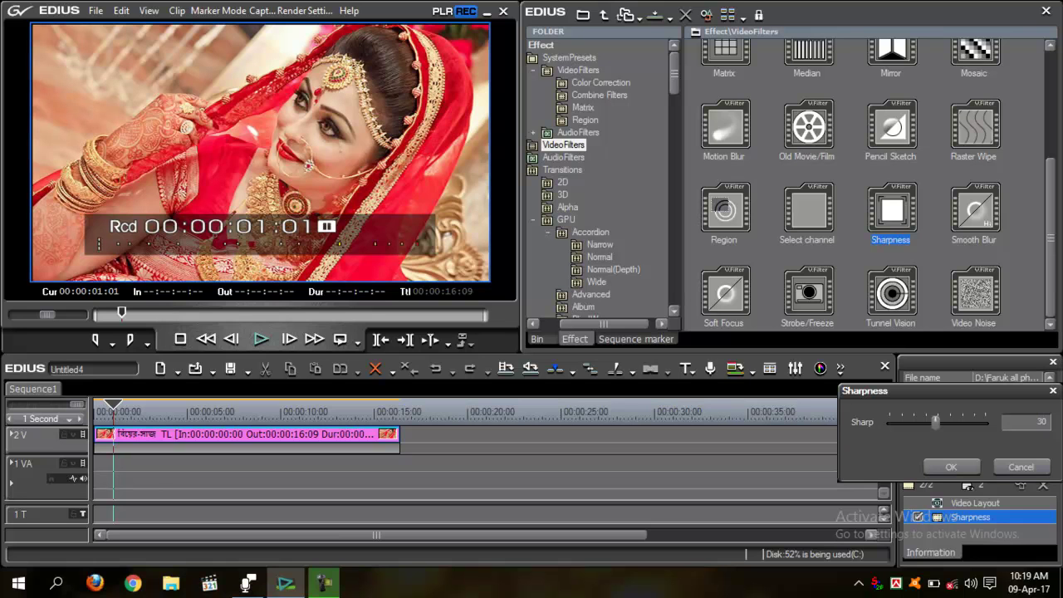